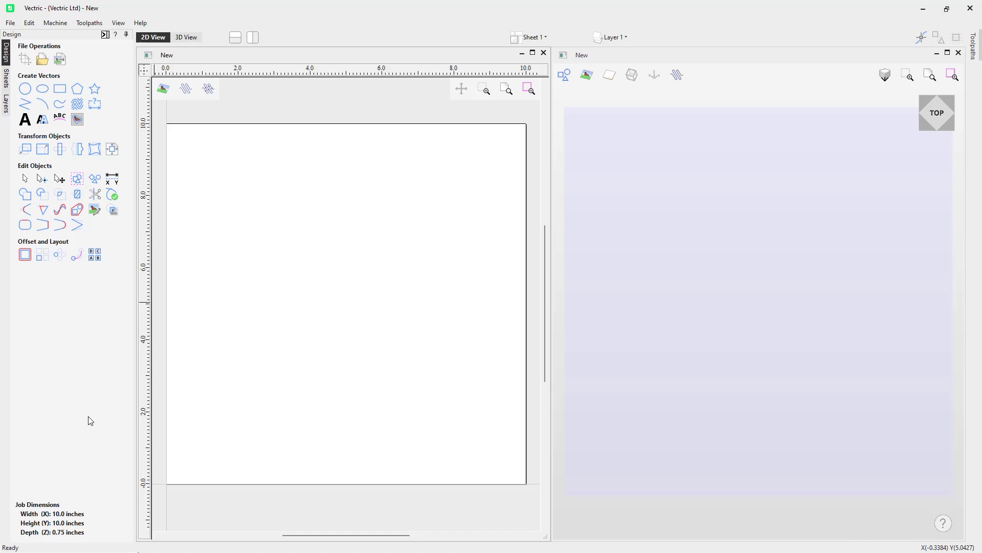
# - Import the image cranium-1296403_1280 so it fills the 10 x 10 inch job, then view the layer list
pyautogui.click(60, 59)
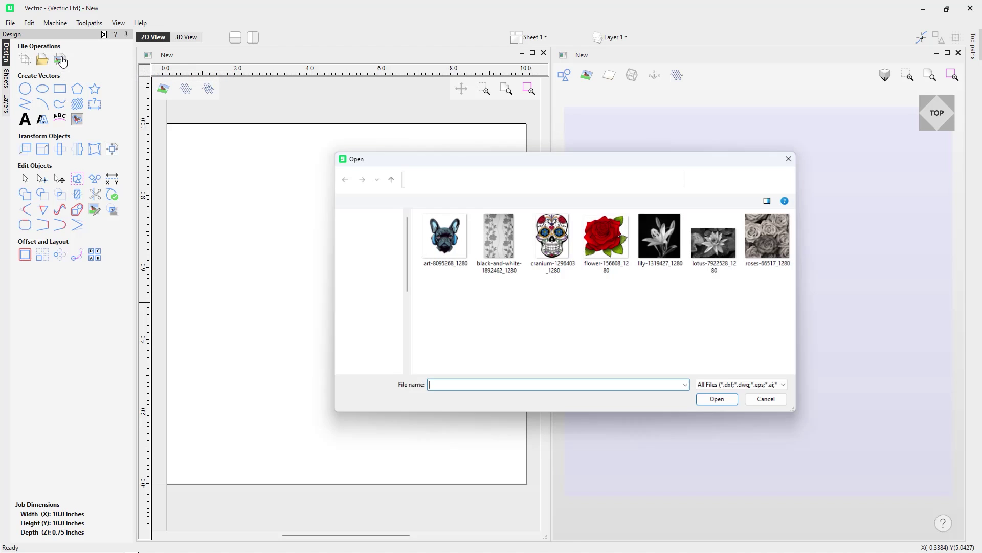
pyautogui.click(564, 246)
pyautogui.click(726, 405)
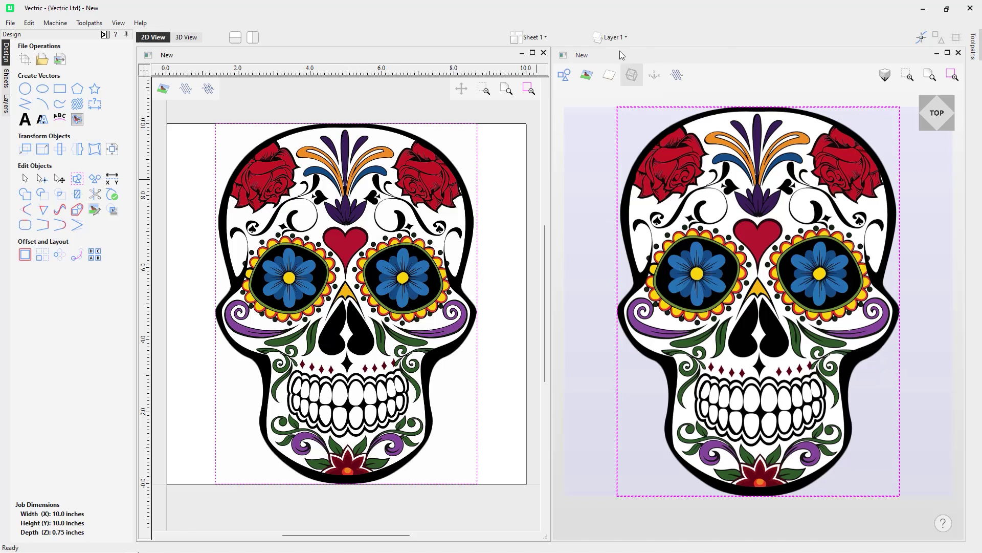
pyautogui.click(613, 37)
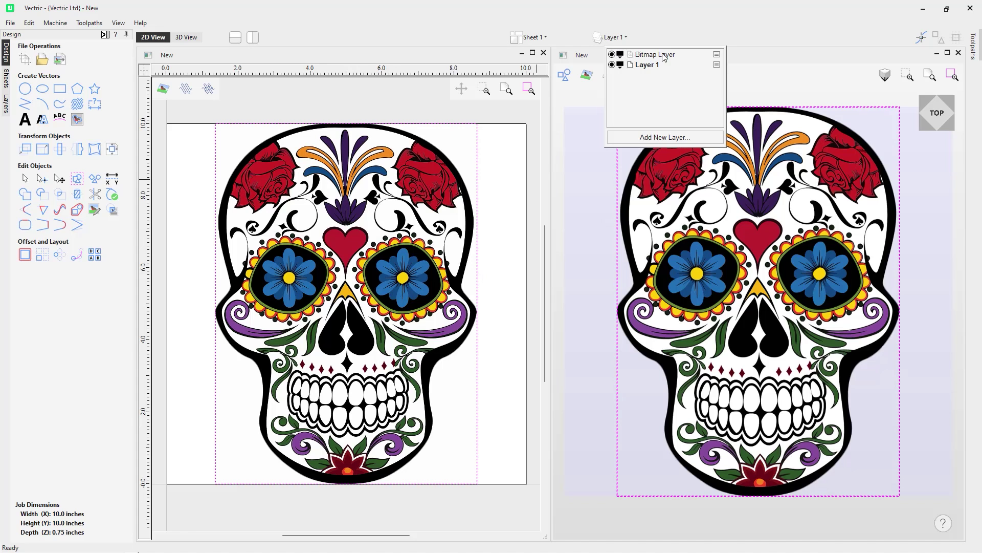
# - Turn the bitmap layer and its 3D and 2D visibility off and on, then select the skull for Trace Bitmap
pyautogui.click(612, 55)
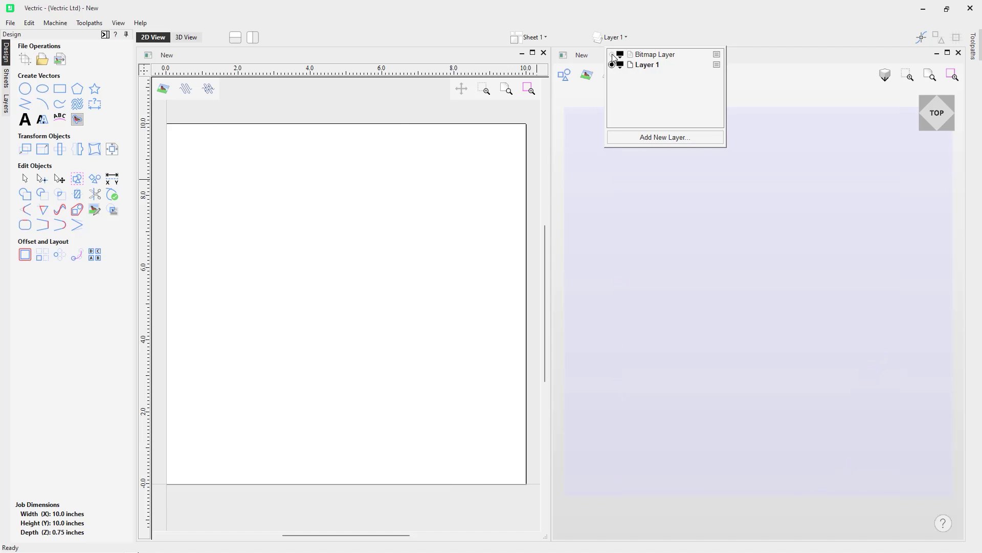
pyautogui.click(612, 55)
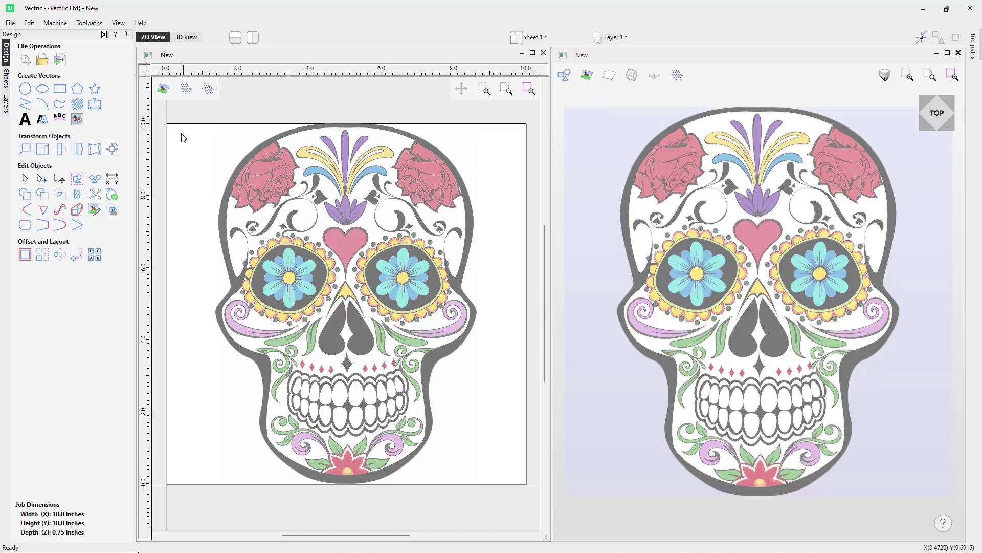
pyautogui.click(587, 76)
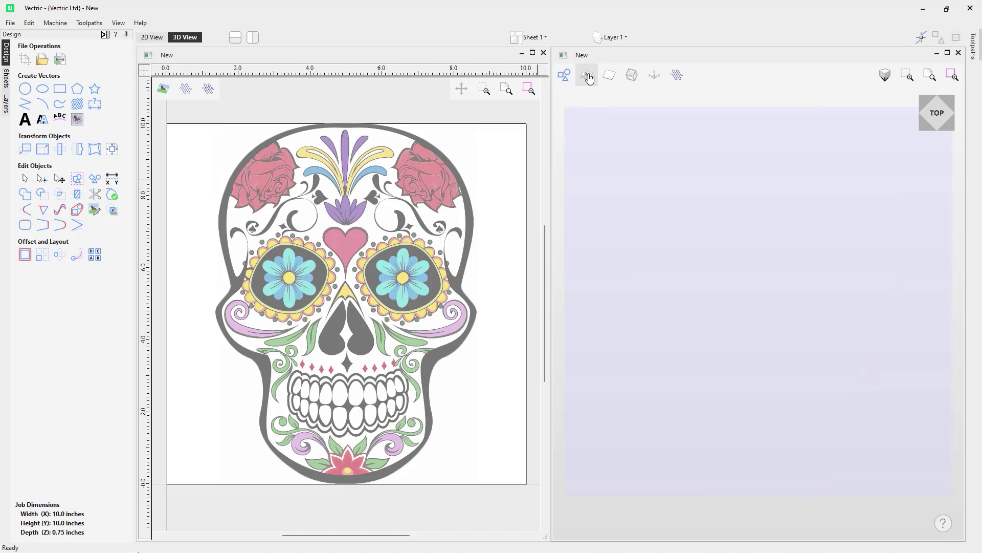
pyautogui.click(588, 77)
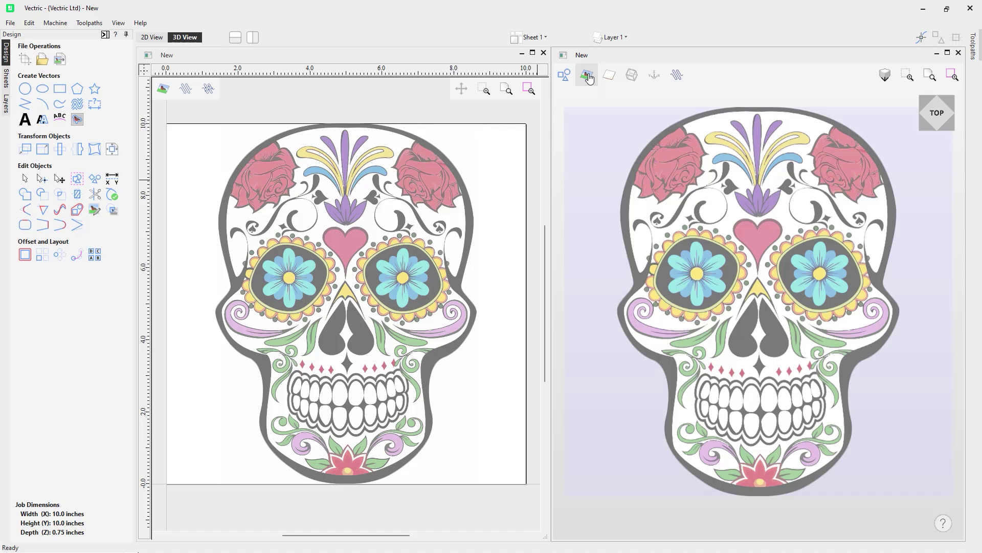
pyautogui.click(163, 90)
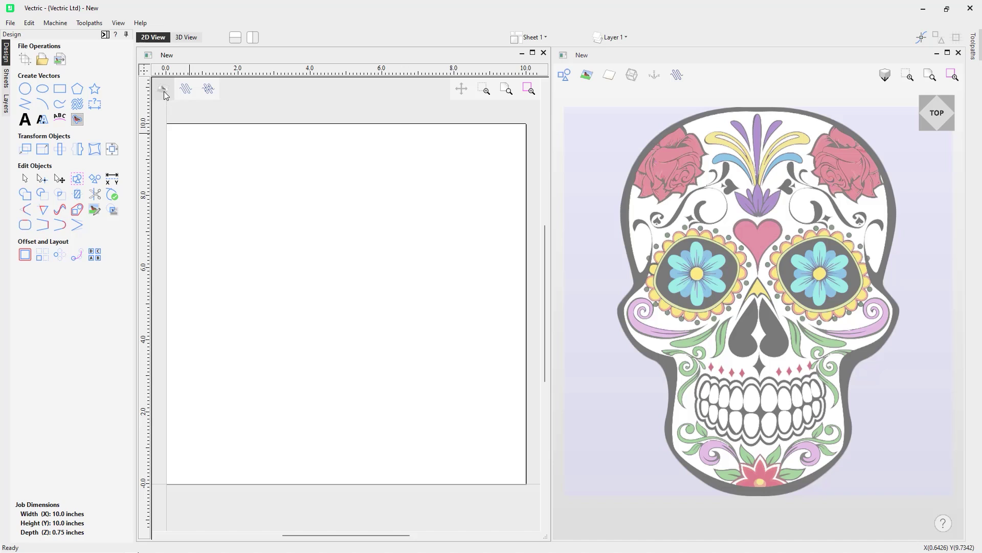
pyautogui.click(163, 90)
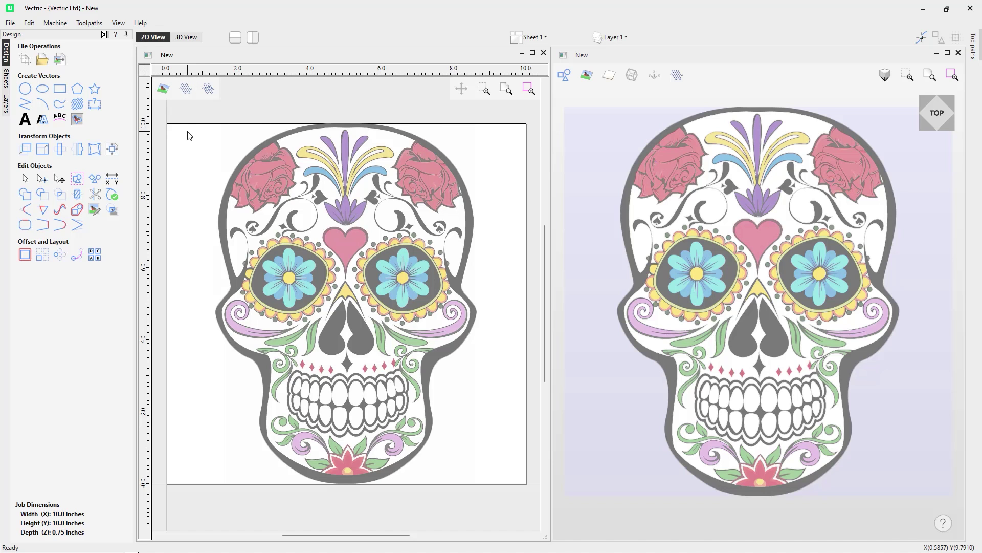
pyautogui.click(341, 280)
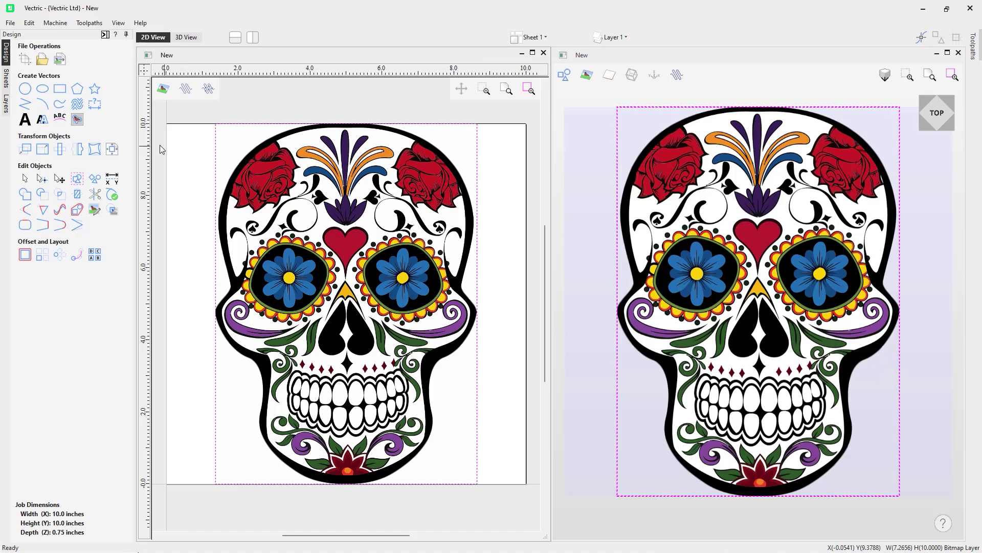
pyautogui.click(77, 121)
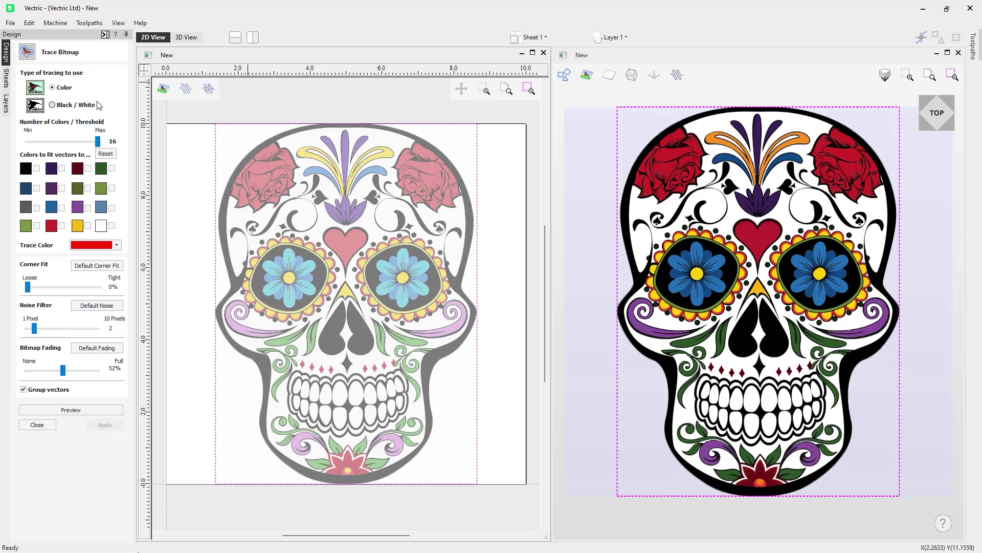
pyautogui.click(53, 105)
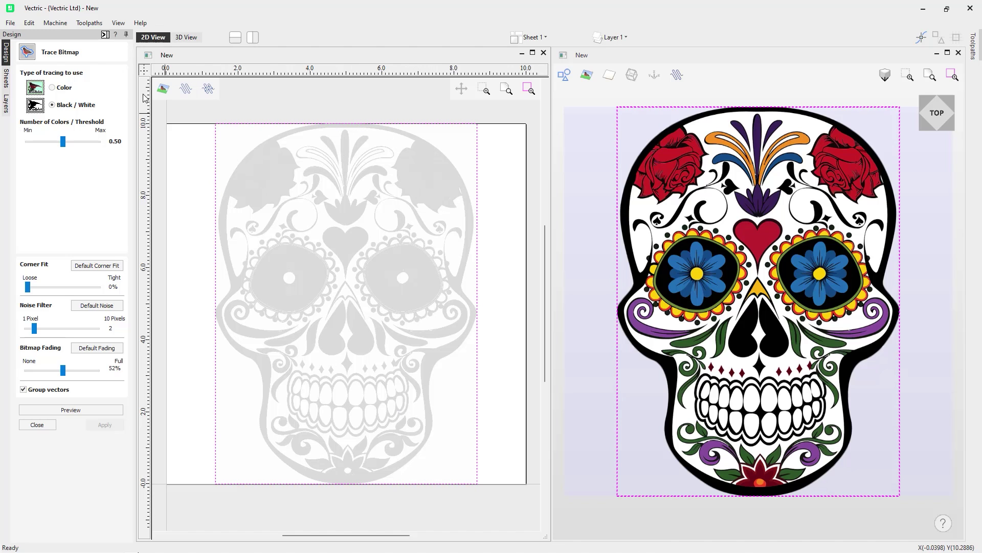
pyautogui.click(54, 87)
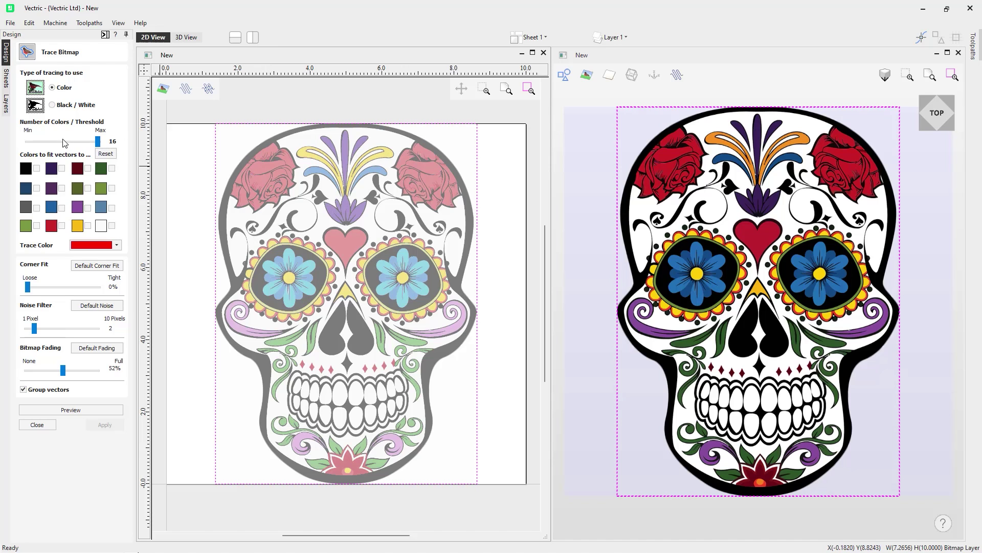
pyautogui.moveTo(98, 141); pyautogui.dragTo(26, 142)
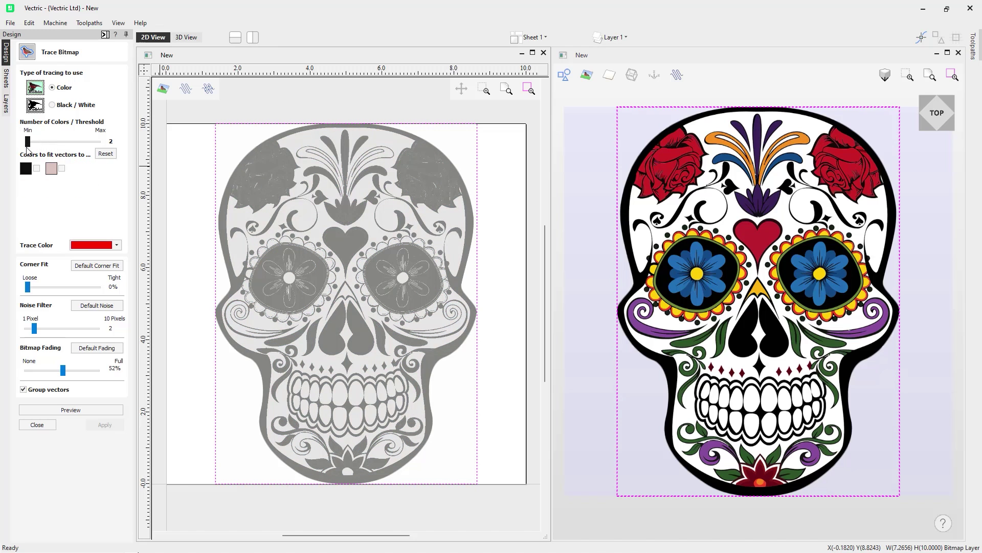
pyautogui.moveTo(29, 142); pyautogui.dragTo(98, 142)
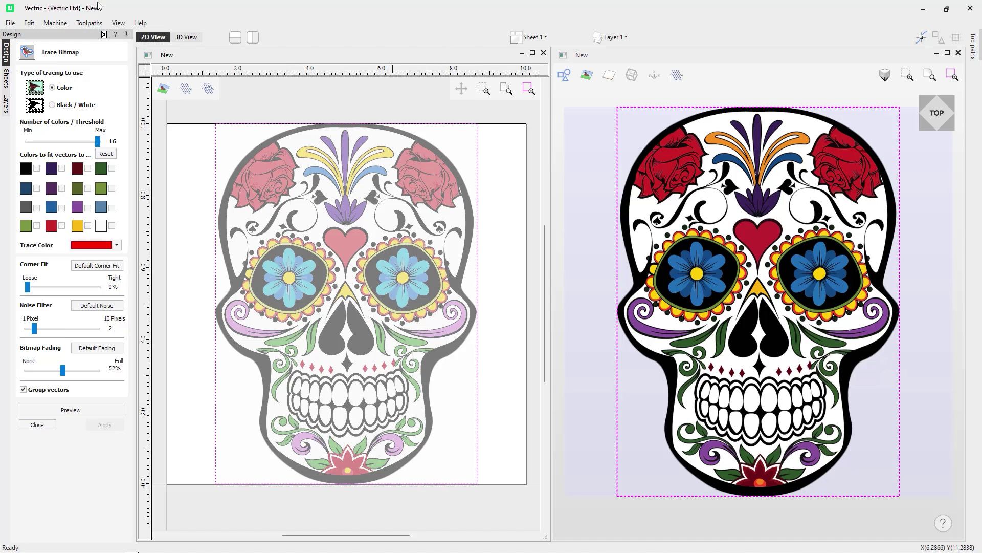
# - Include yellow, set trace colour to cyan then red, preview, and hide the 3D bitmap
pyautogui.click(88, 225)
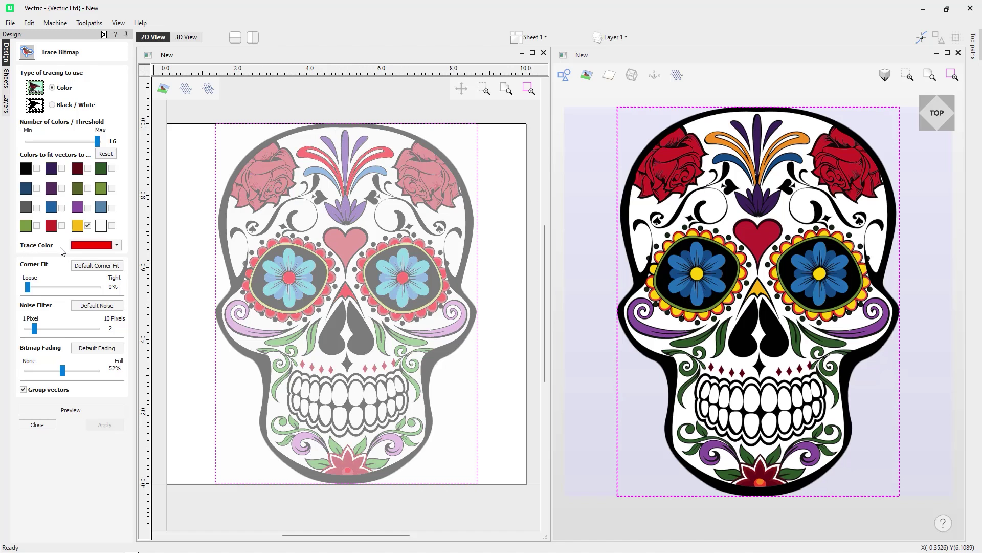
pyautogui.click(110, 248)
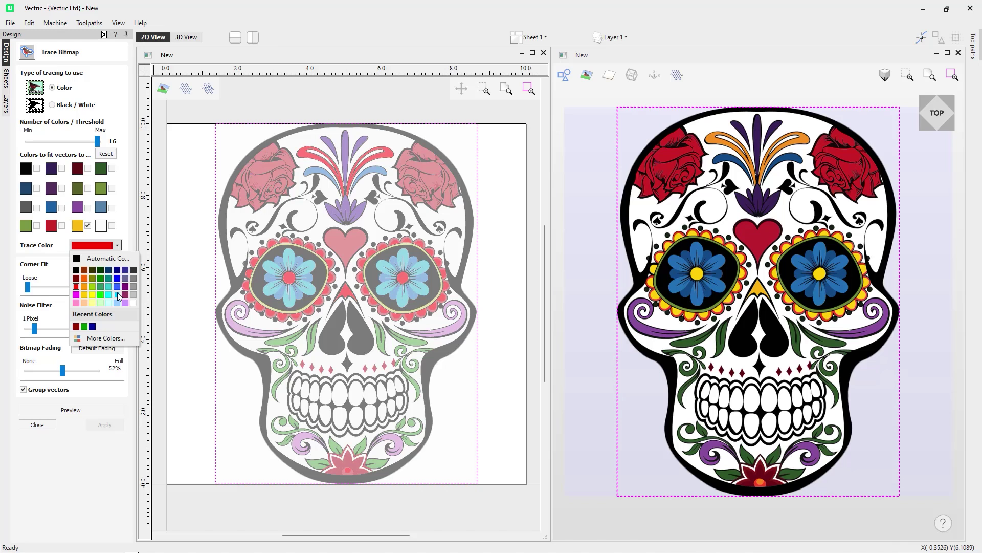
pyautogui.click(118, 295)
pyautogui.click(117, 245)
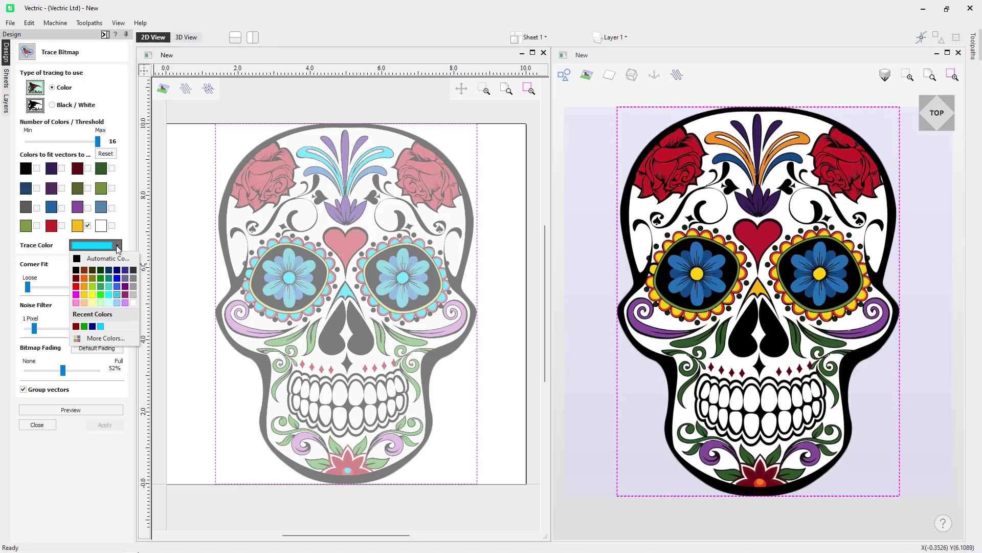
pyautogui.click(76, 286)
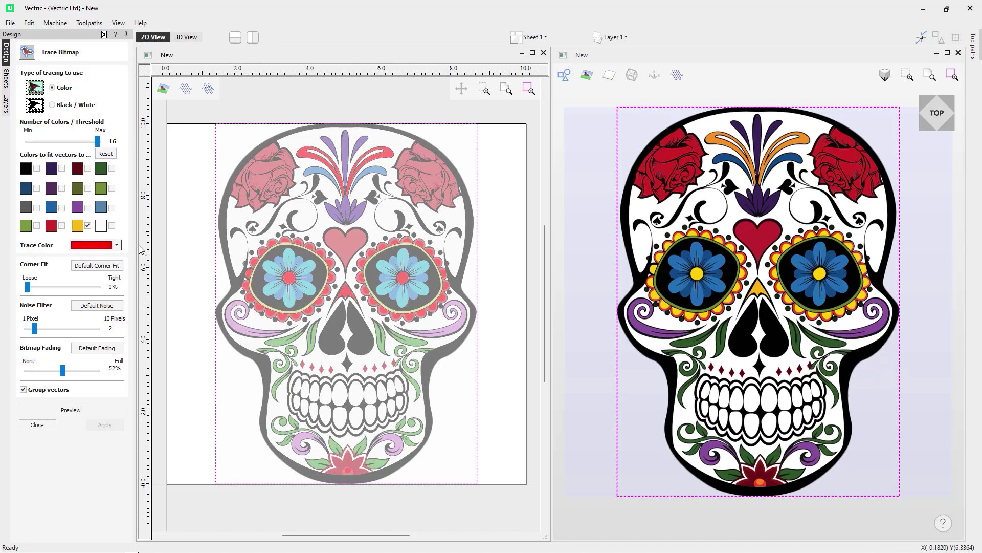
pyautogui.click(111, 411)
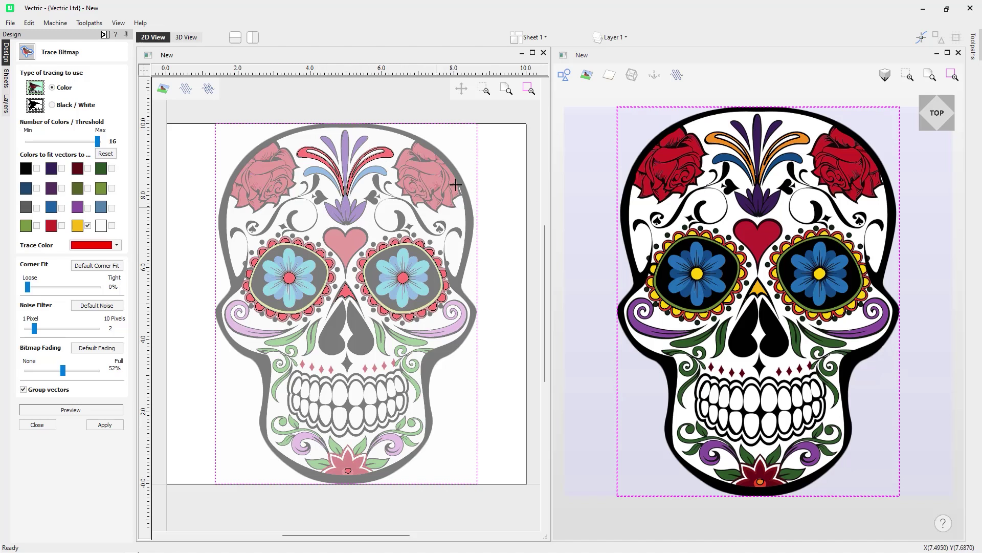
pyautogui.click(587, 78)
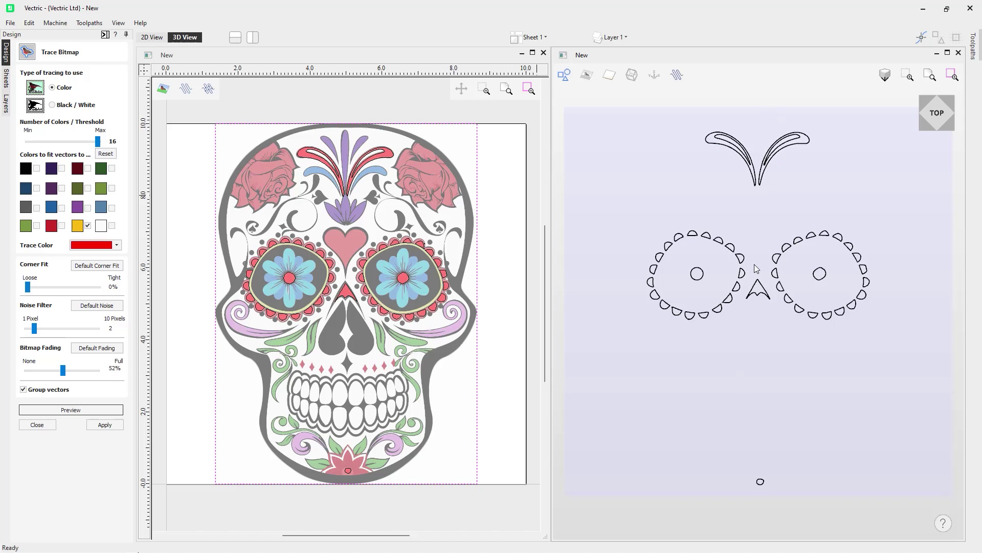
# - Back in the 2D view, include the purple swirls and red roses, then preview
pyautogui.click(152, 37)
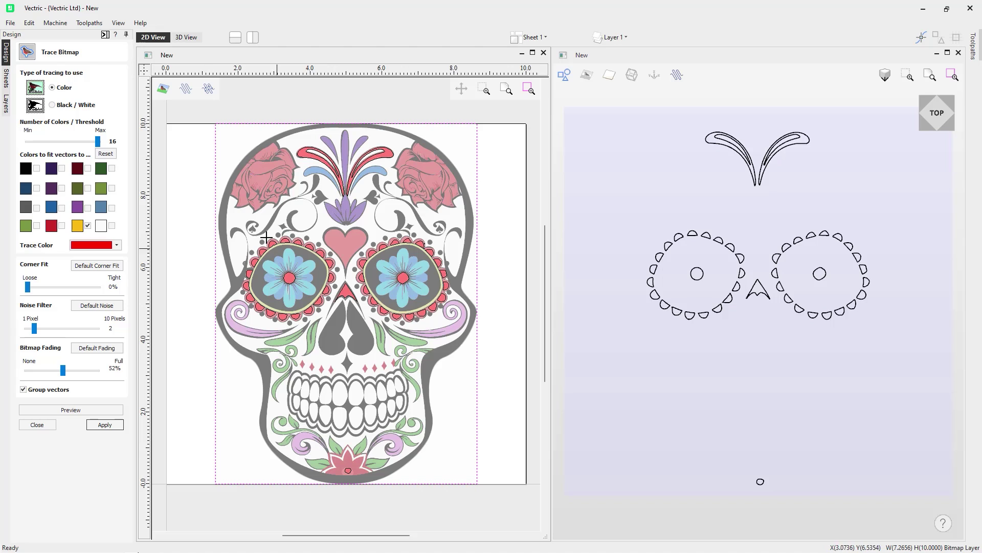
pyautogui.click(88, 208)
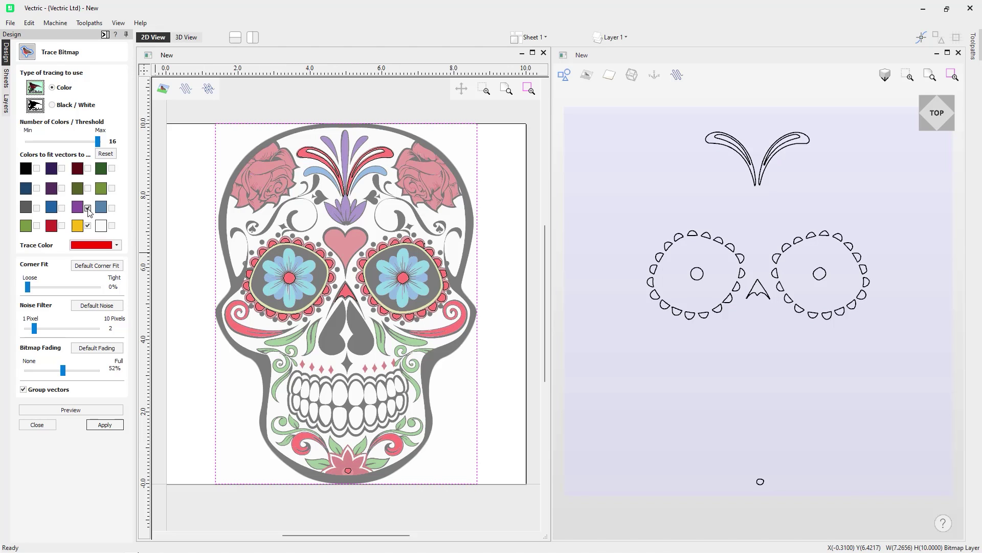
pyautogui.click(429, 166)
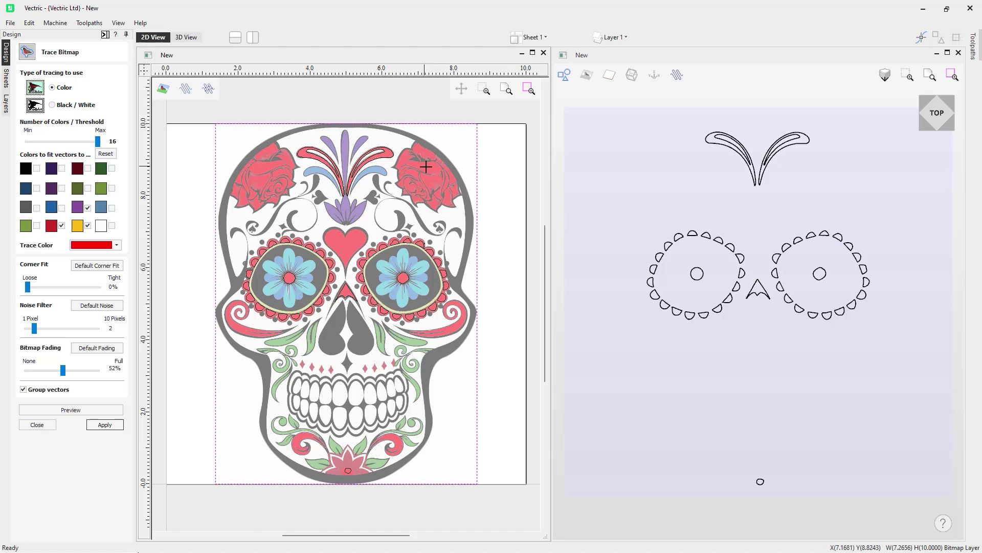
pyautogui.click(72, 409)
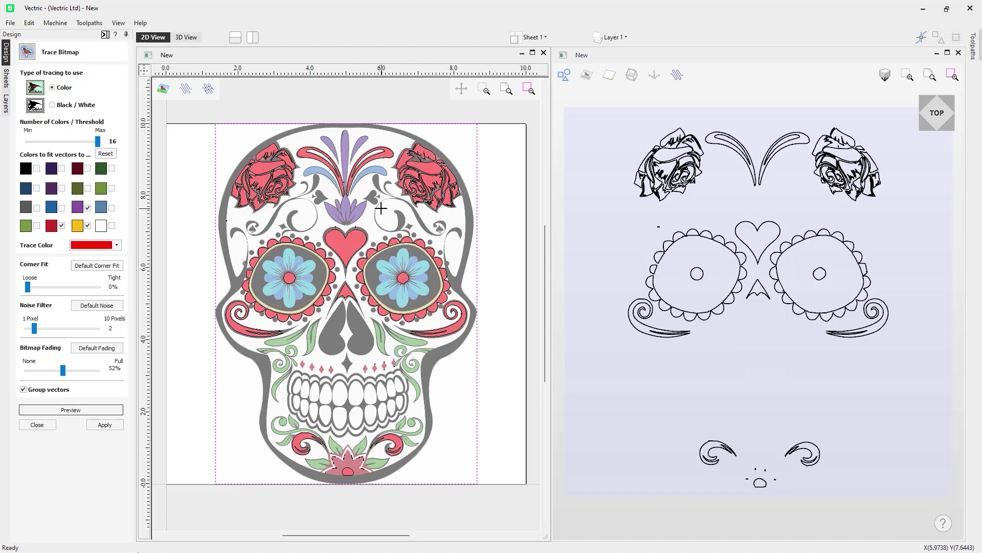
# - Add dark green, dark purple and black to the trace, previewing after each addition
pyautogui.click(308, 347)
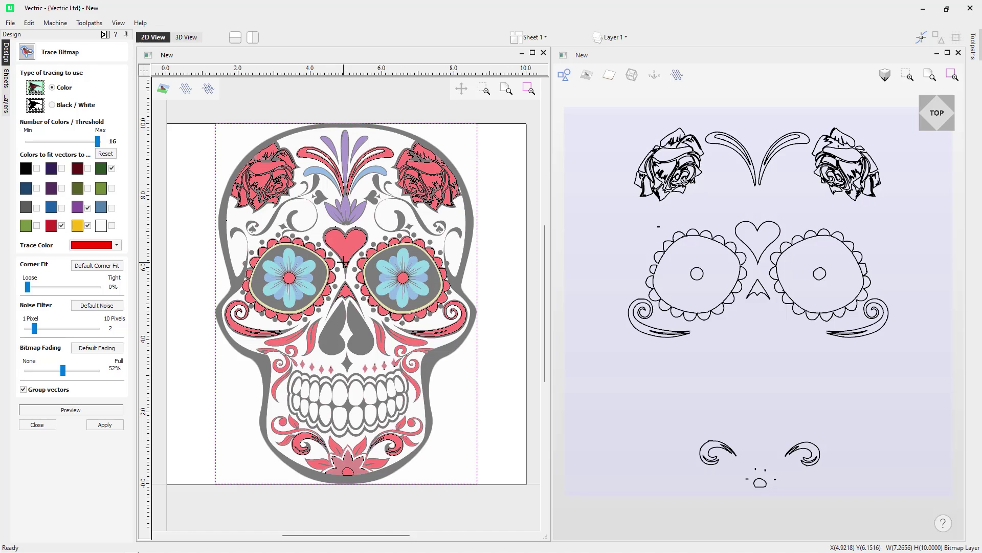
pyautogui.click(344, 202)
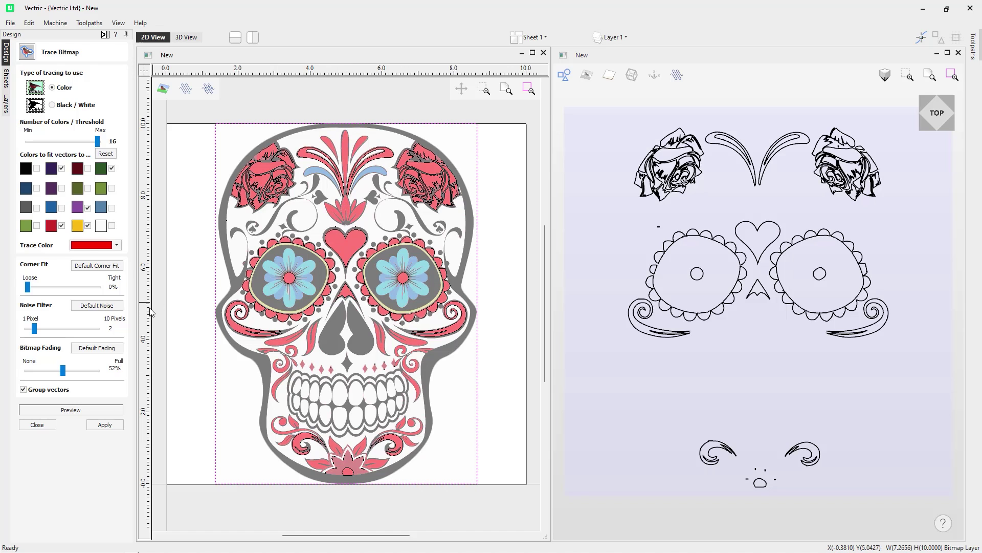
pyautogui.click(88, 413)
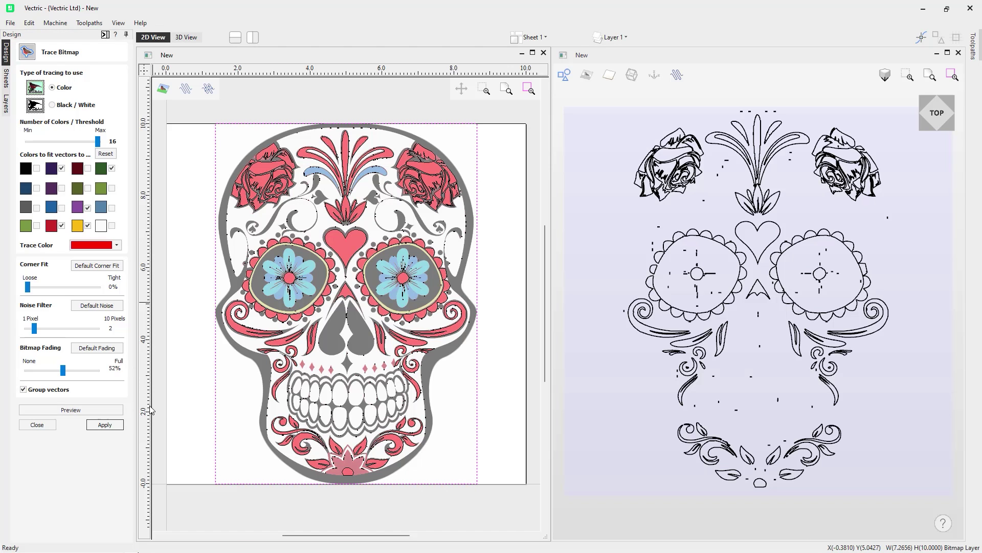
pyautogui.click(362, 337)
pyautogui.click(81, 408)
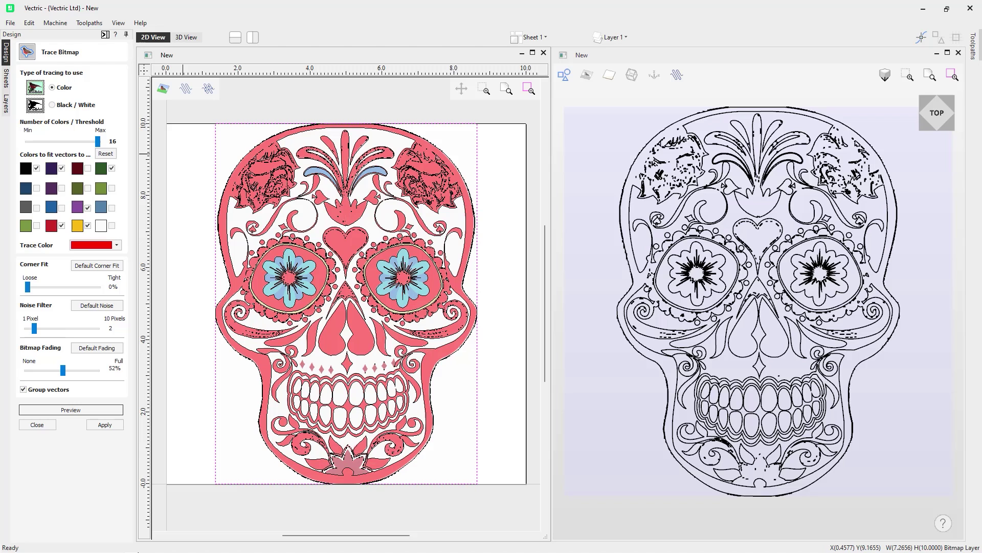
# - Compare the trace preview without and with black, keeping black included
pyautogui.click(36, 168)
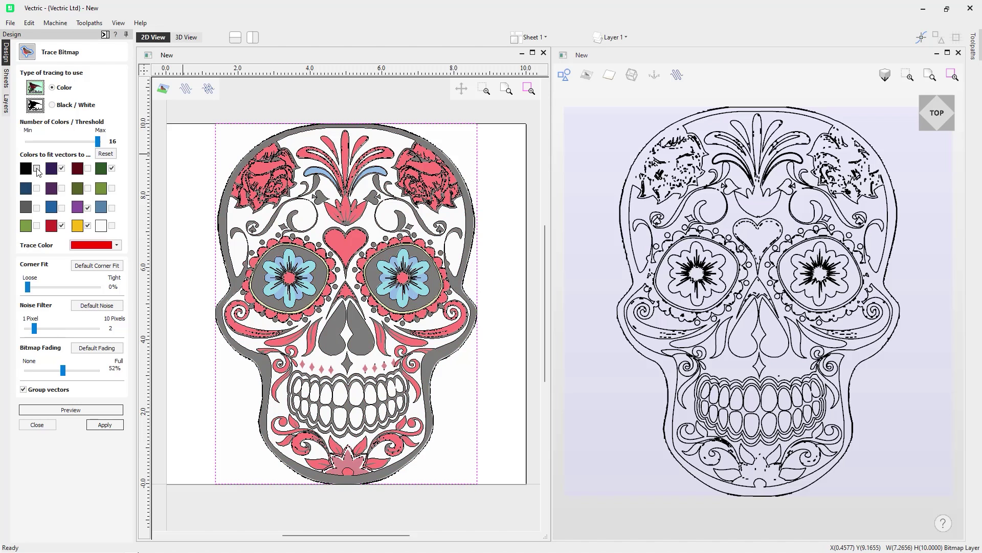
pyautogui.click(84, 408)
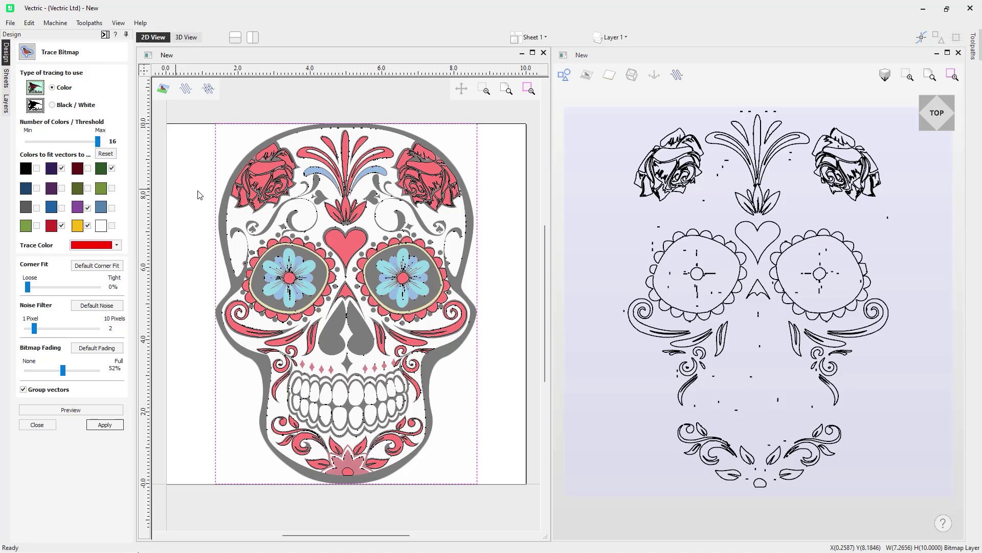
pyautogui.click(37, 169)
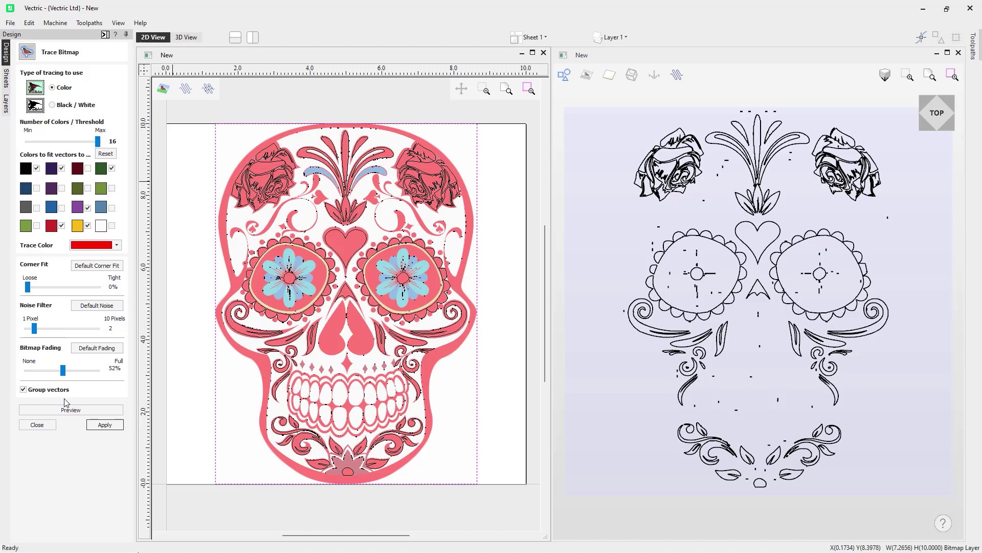
pyautogui.click(80, 410)
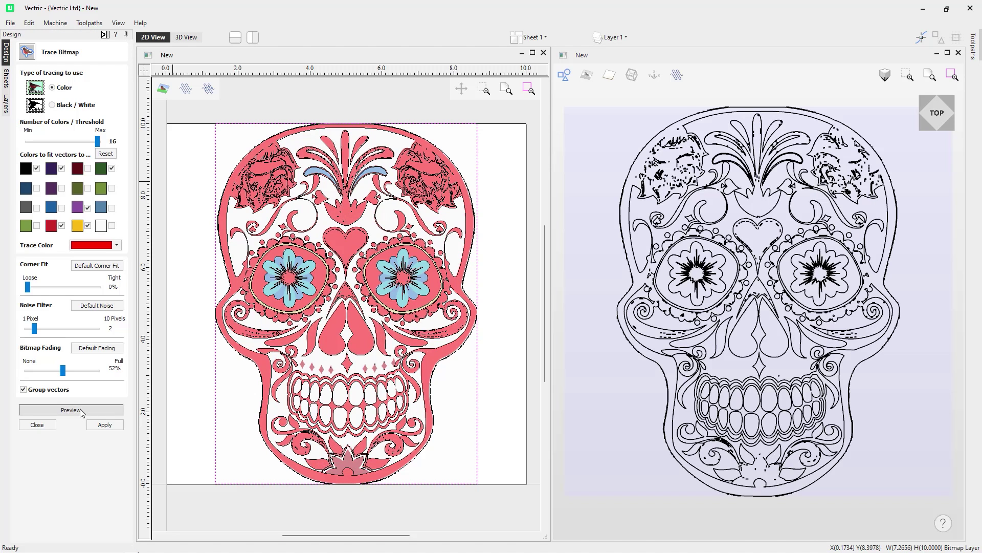
# - Apply the trace to create the skull vectors, close the form, and select them
pyautogui.click(105, 425)
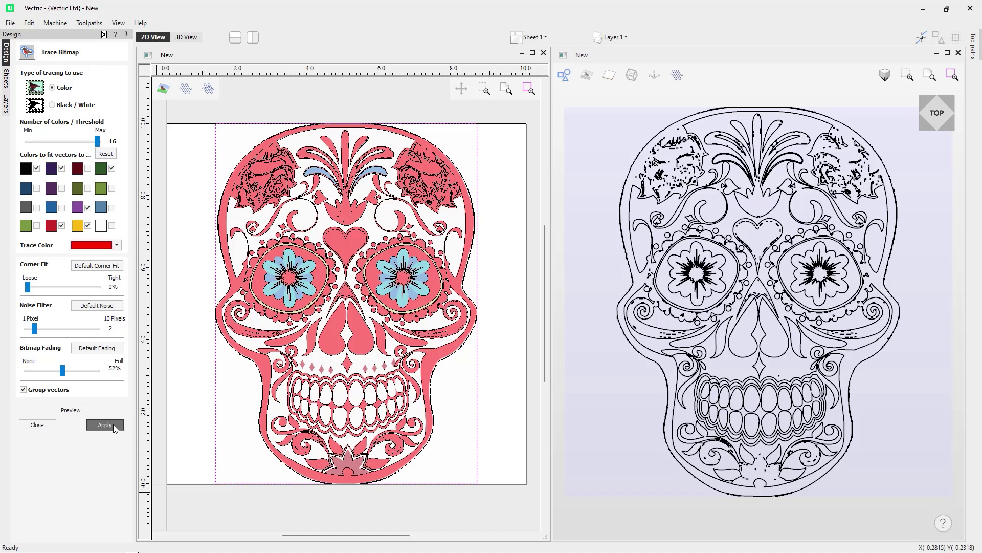
pyautogui.click(37, 425)
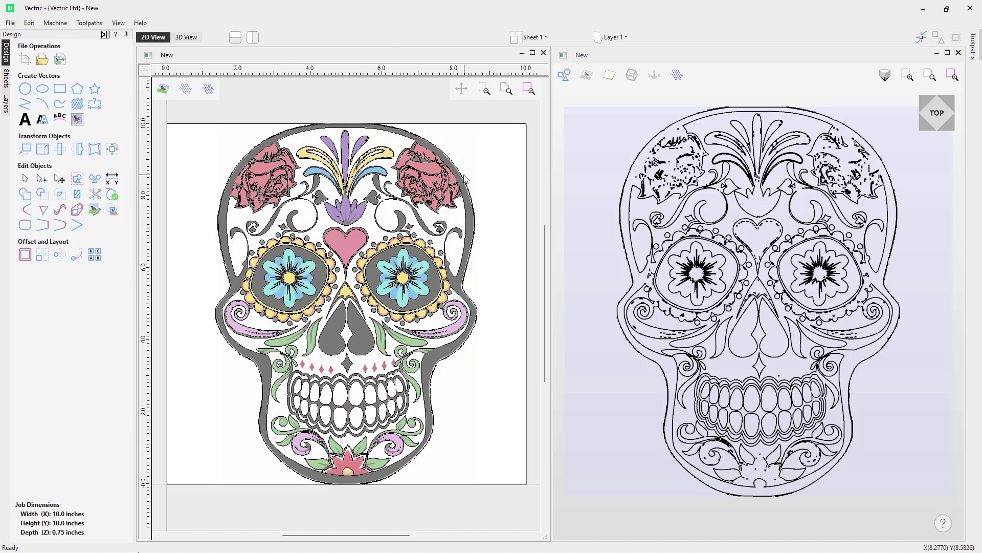
pyautogui.click(460, 173)
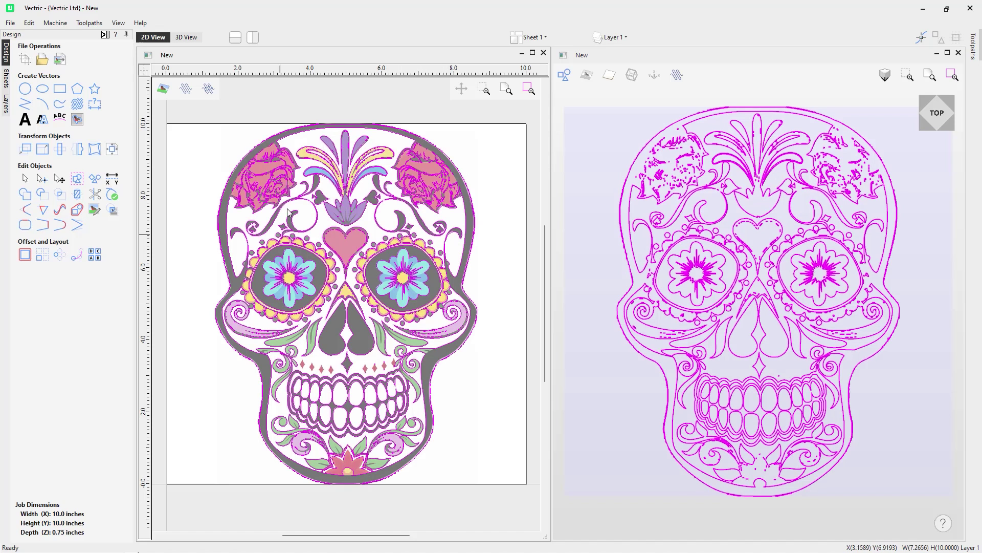
# - Ungroup the traced skull vectors onto the group's layer
pyautogui.rightClick(473, 213)
pyautogui.moveTo(504, 291)
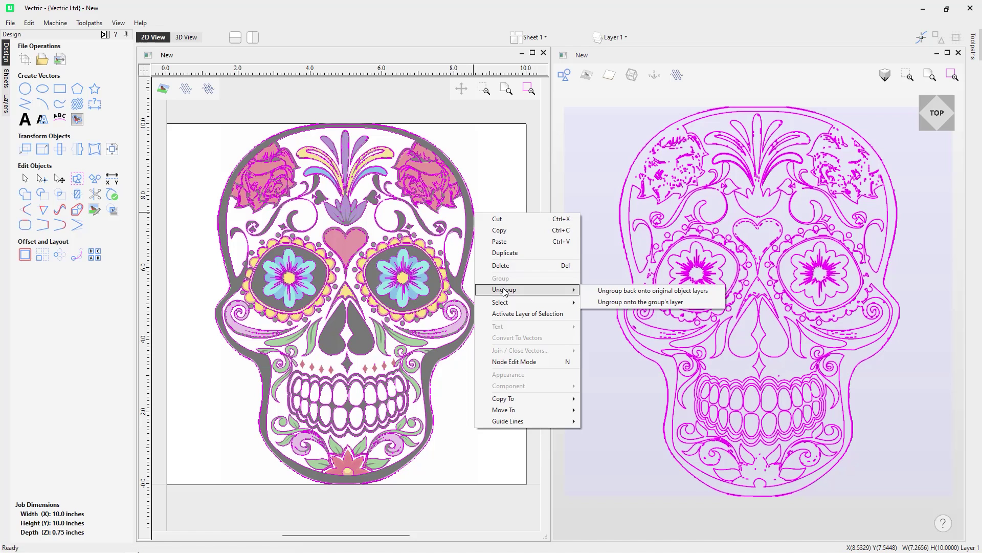
pyautogui.click(618, 302)
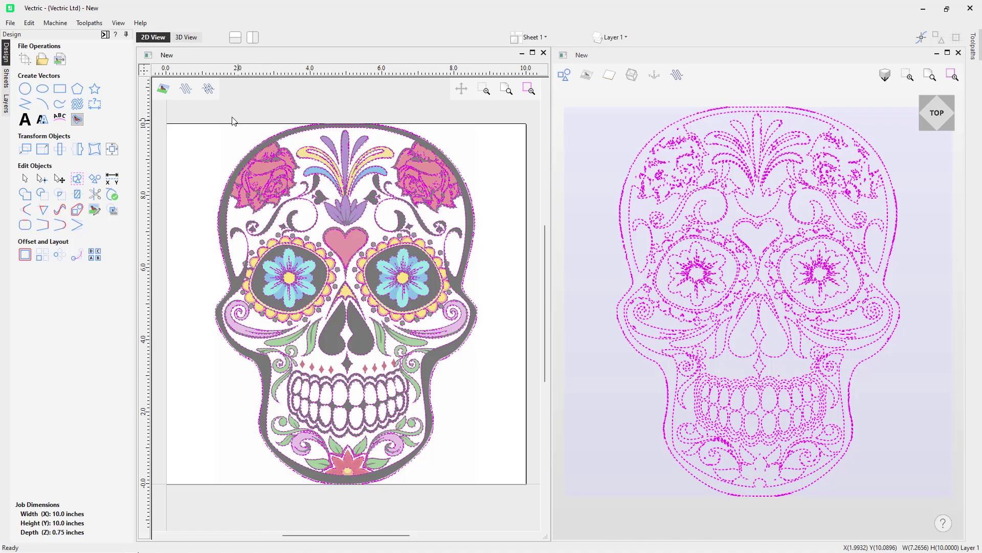
# - Hide the skull bitmap and delete every vector with Ctrl+A and Delete
pyautogui.click(169, 91)
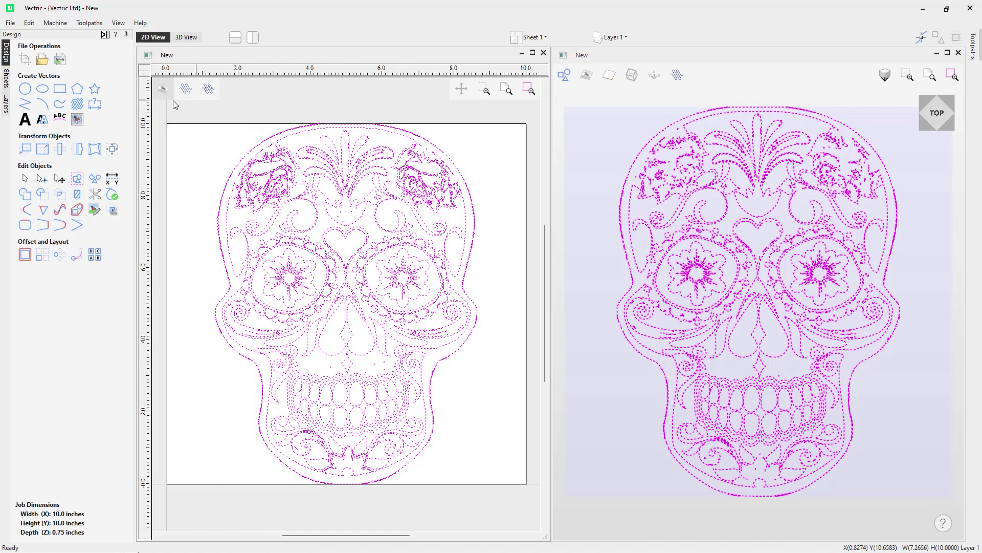
pyautogui.click(476, 438)
pyautogui.hotkey('ctrl', 'a')
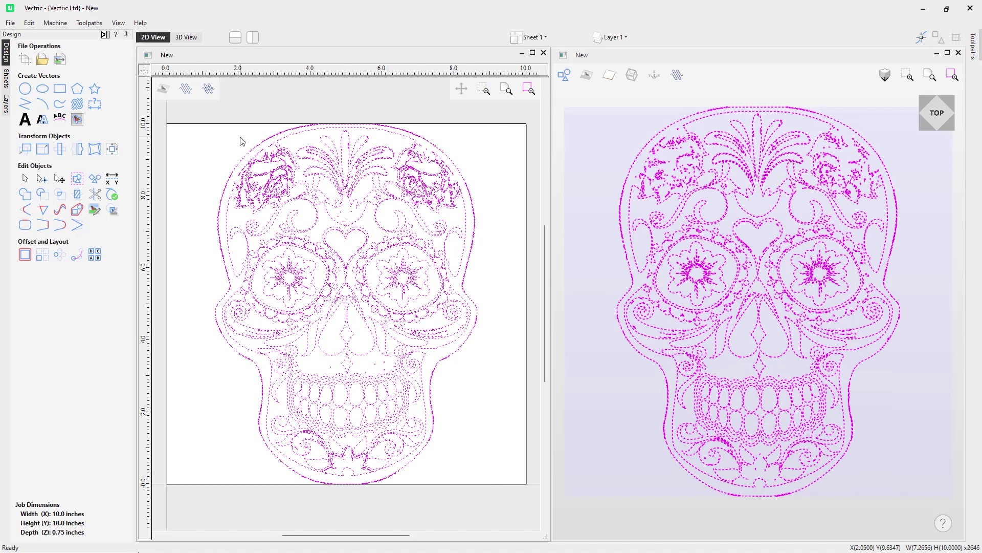
pyautogui.press('Delete')
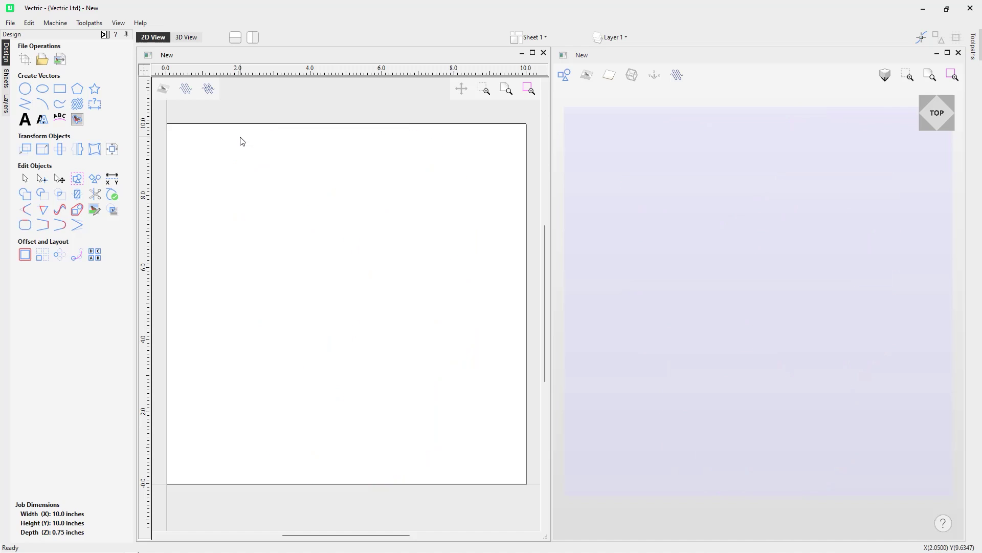
# - Show the skull bitmap again, select it, and reopen Trace Bitmap at 16 colours
pyautogui.click(163, 89)
pyautogui.click(333, 225)
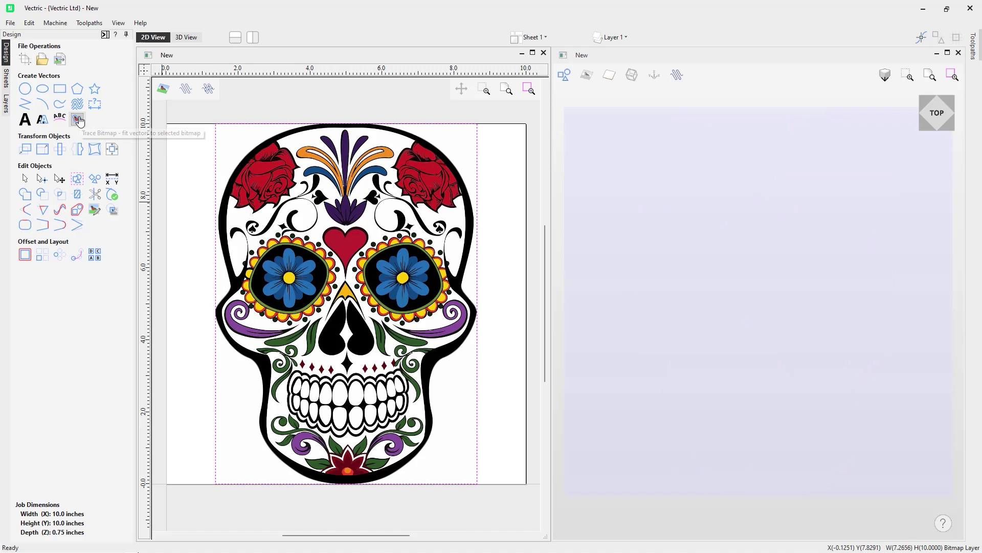
pyautogui.click(77, 119)
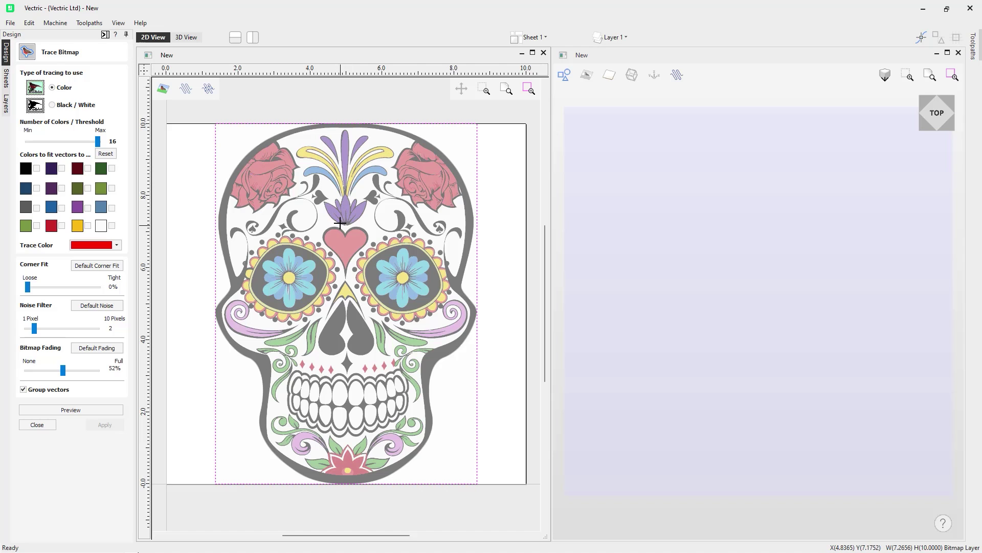
# - Box the central heart, include only red, and preview its heart-and-swirls outline
pyautogui.scroll(4, 340, 222)
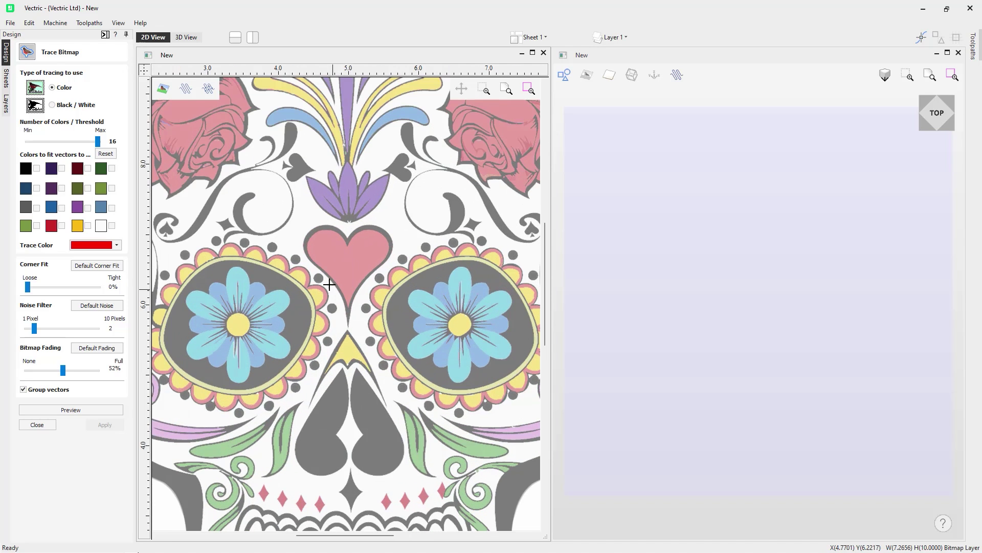
pyautogui.scroll(1, 324, 274)
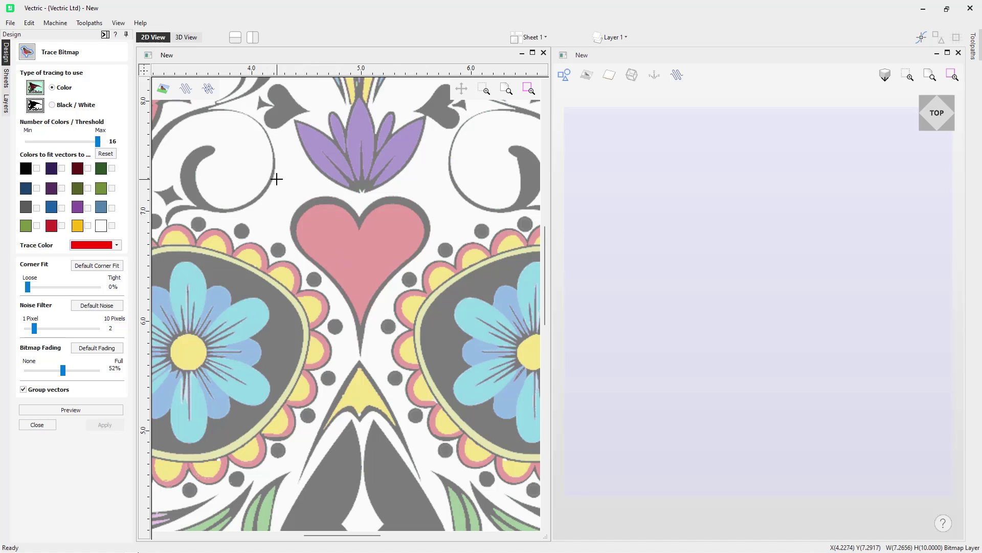
pyautogui.moveTo(276, 178); pyautogui.dragTo(446, 360)
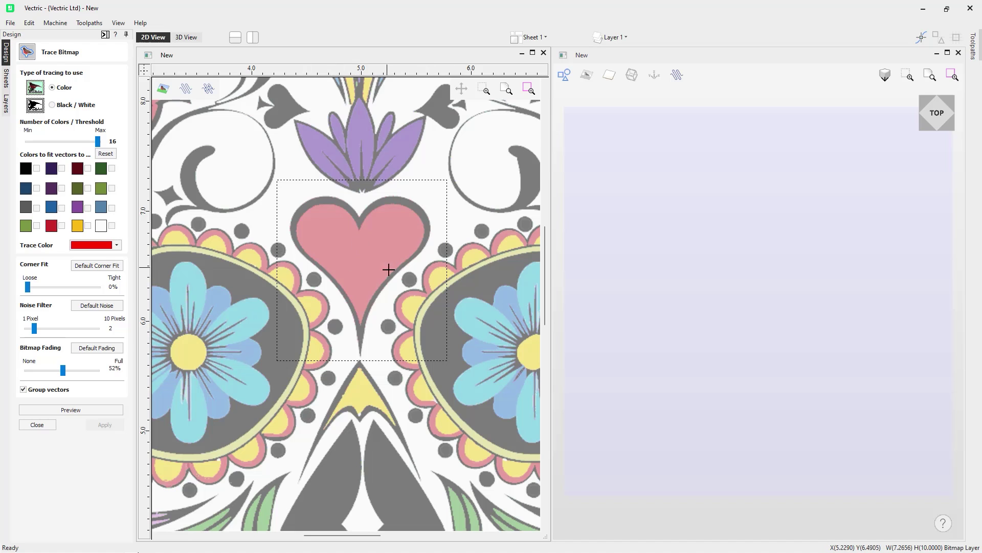
pyautogui.click(62, 228)
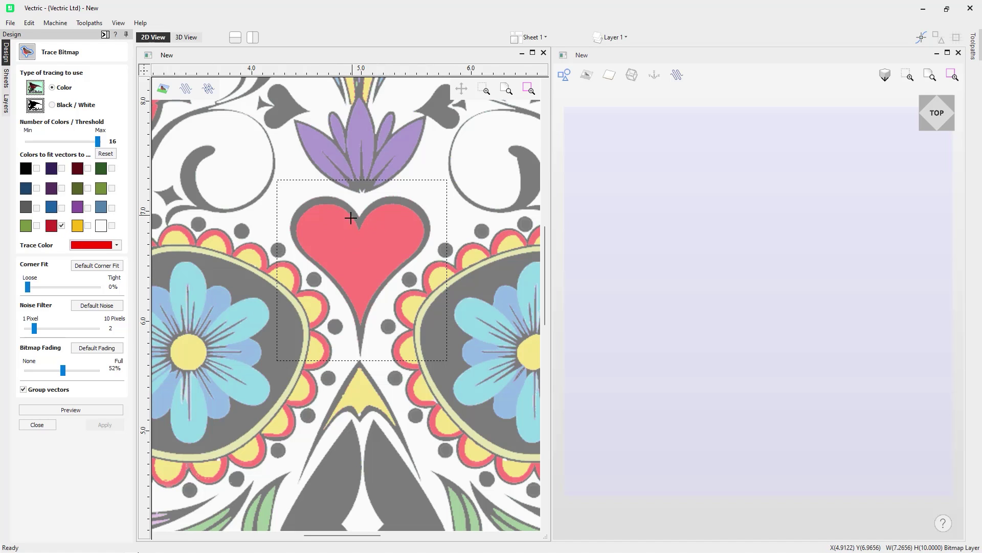
pyautogui.click(71, 410)
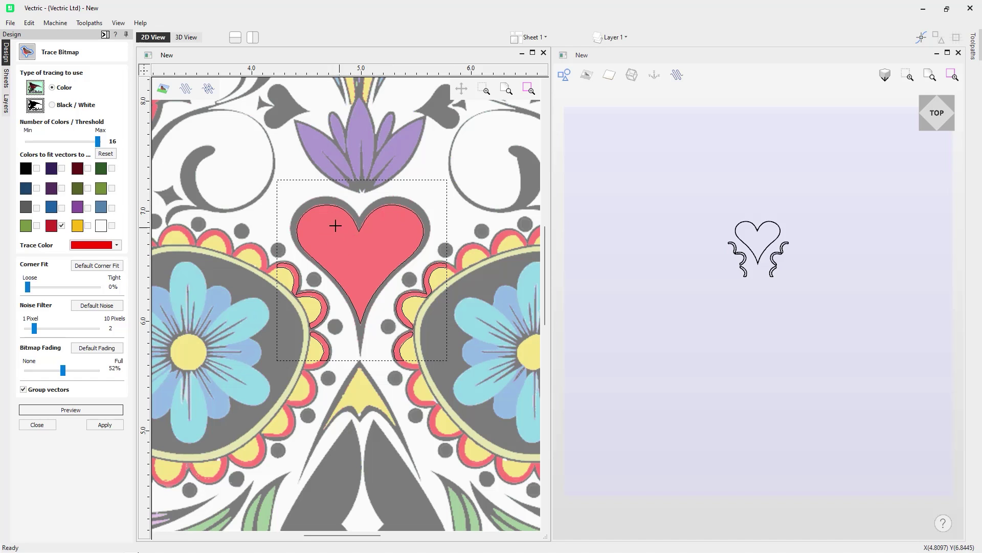
pyautogui.scroll(-5, 353, 217)
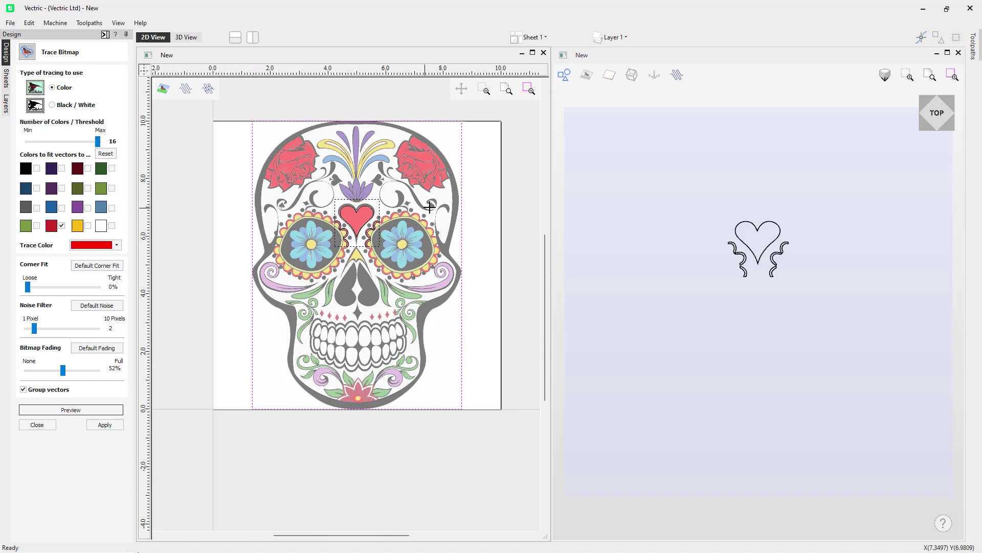
# - Trace the right red rose inside a box and apply it as vectors
pyautogui.moveTo(390, 131); pyautogui.dragTo(456, 194)
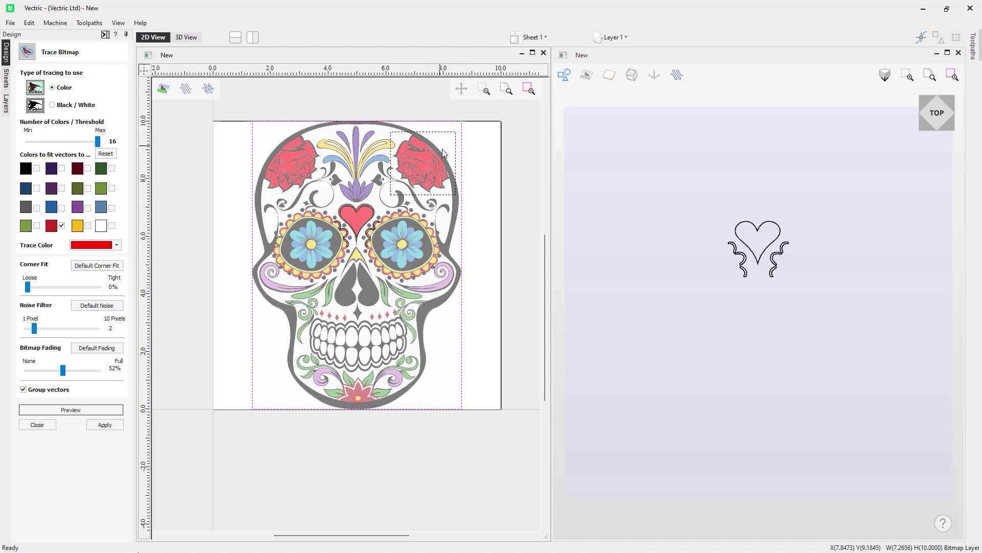
pyautogui.click(89, 412)
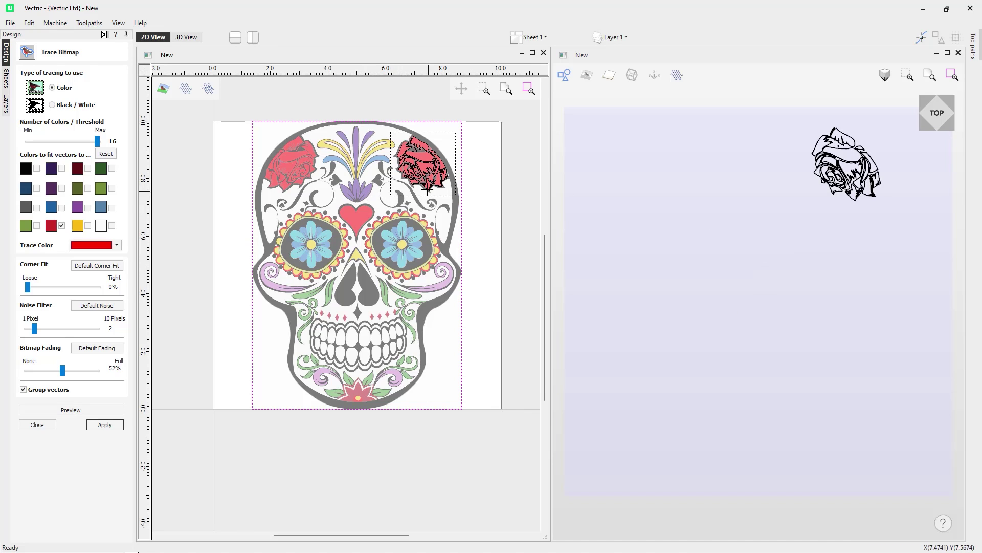
pyautogui.click(112, 425)
# - Trace and apply the left red rose, then clear the tracing area box
pyautogui.moveTo(323, 196); pyautogui.dragTo(257, 127)
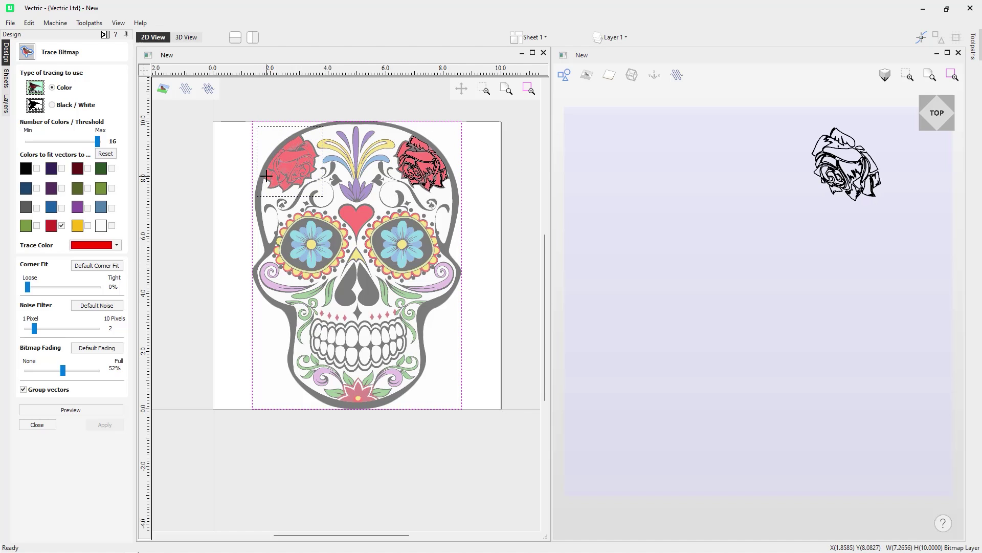
pyautogui.click(91, 409)
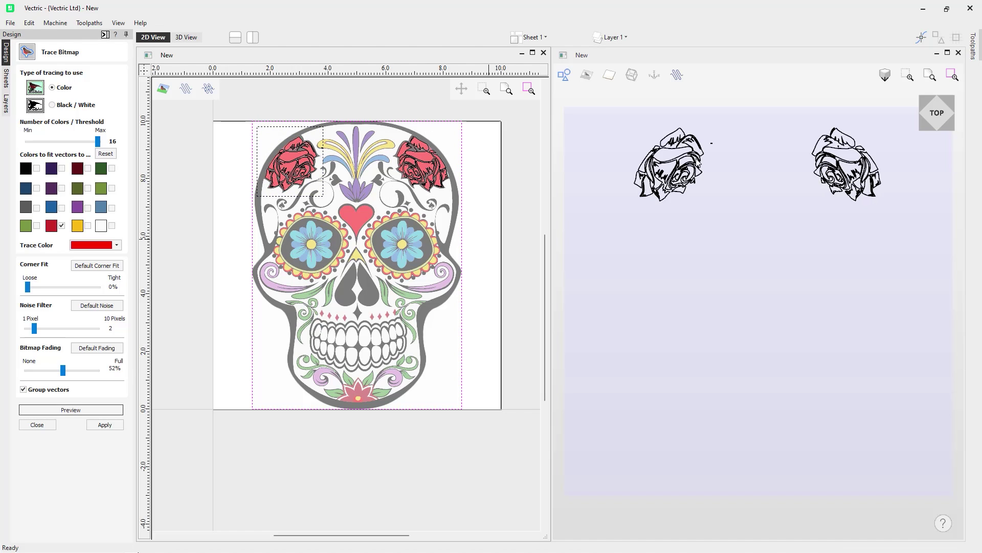
pyautogui.click(107, 424)
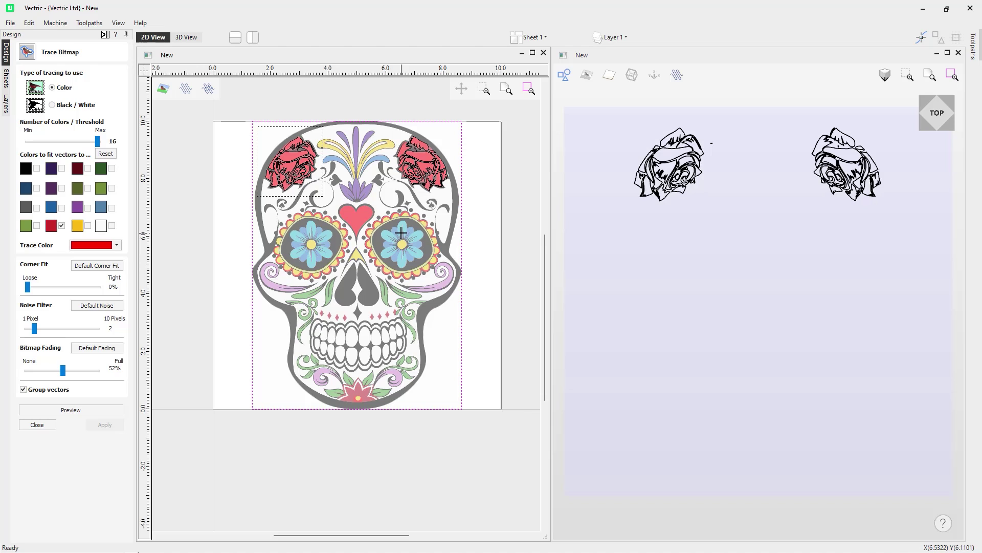
pyautogui.scroll(1, 400, 233)
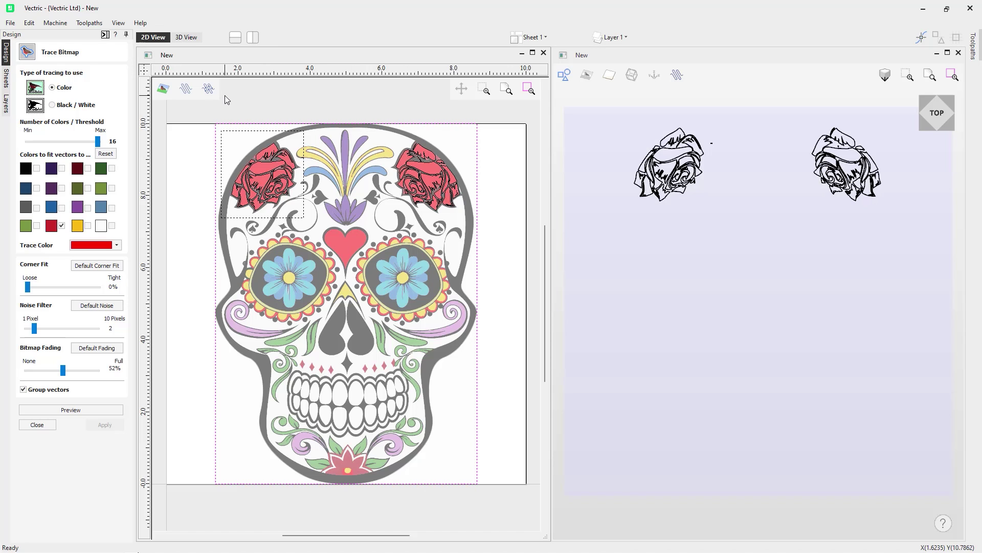
pyautogui.click(243, 102)
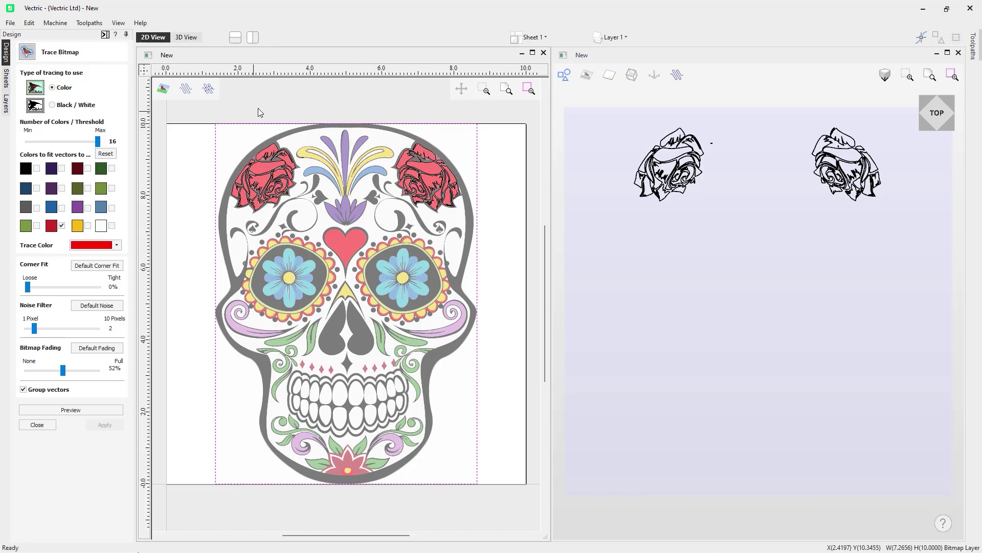
# - Undo the rose traces and preview a Black / White trace of the whole skull at threshold 0.23
pyautogui.hotkey('ctrl', 'z')
pyautogui.hotkey('ctrl', 'z')
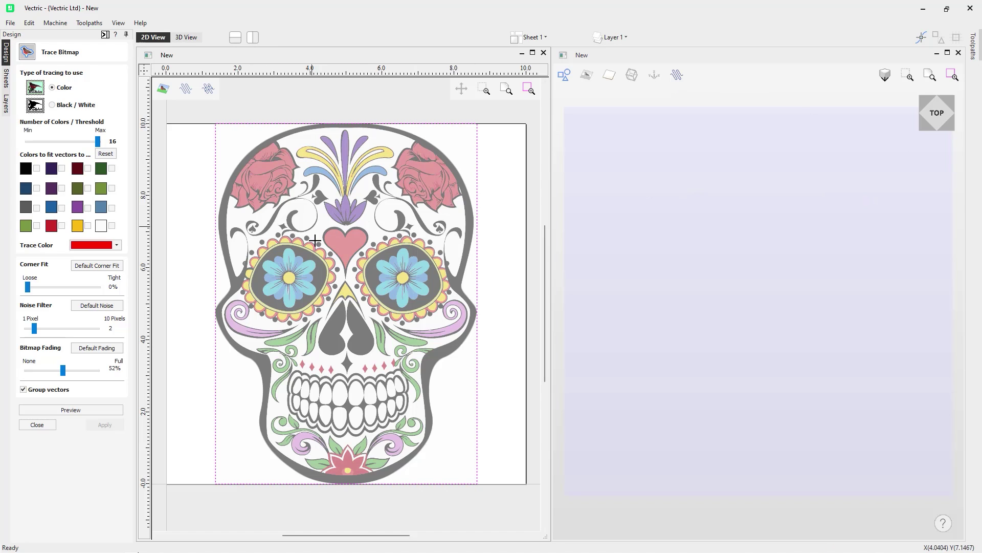
pyautogui.click(52, 105)
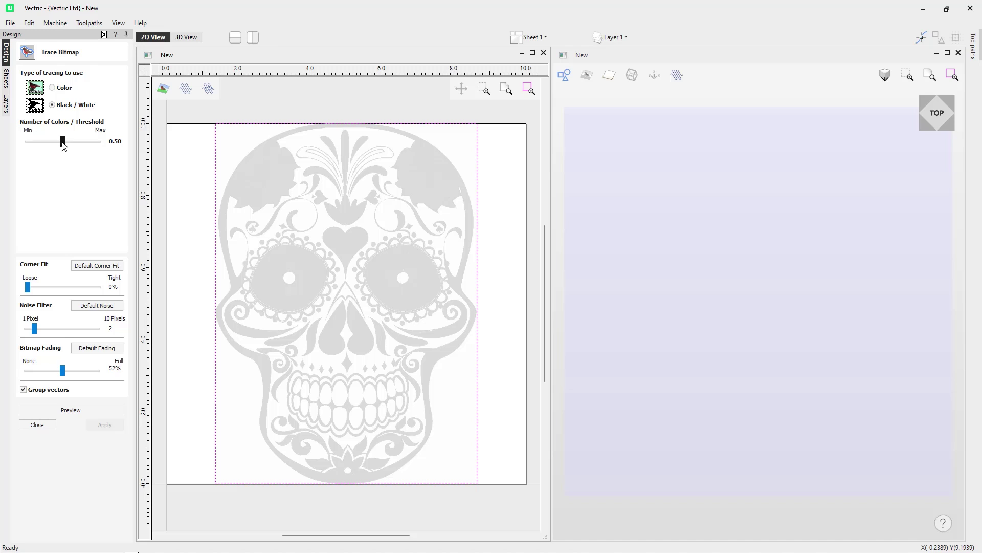
pyautogui.moveTo(70, 144)
pyautogui.mouseDown()
pyautogui.moveTo(97, 148)
pyautogui.moveTo(32, 139)
pyautogui.moveTo(43, 143)
pyautogui.mouseUp()
pyautogui.moveTo(45, 143); pyautogui.dragTo(47, 146)
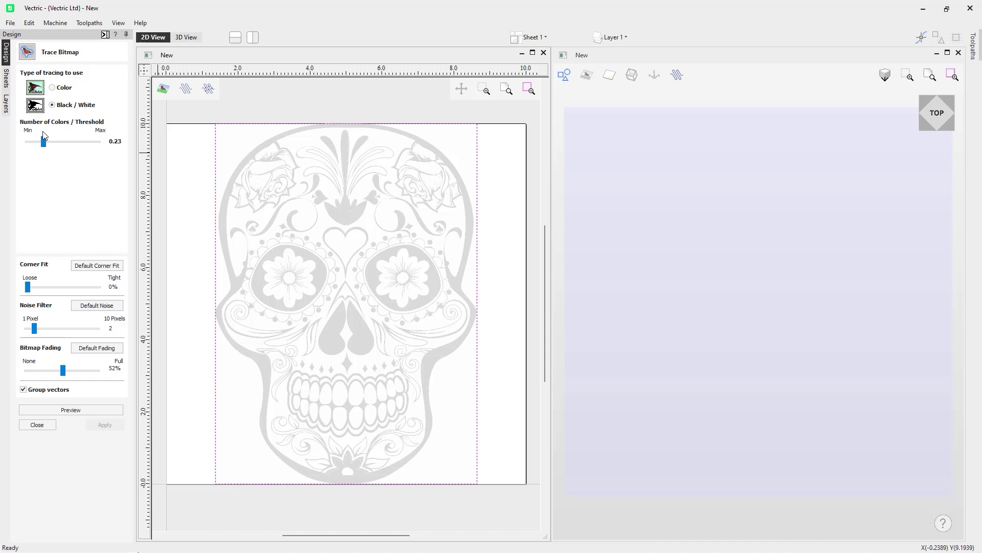
pyautogui.click(88, 409)
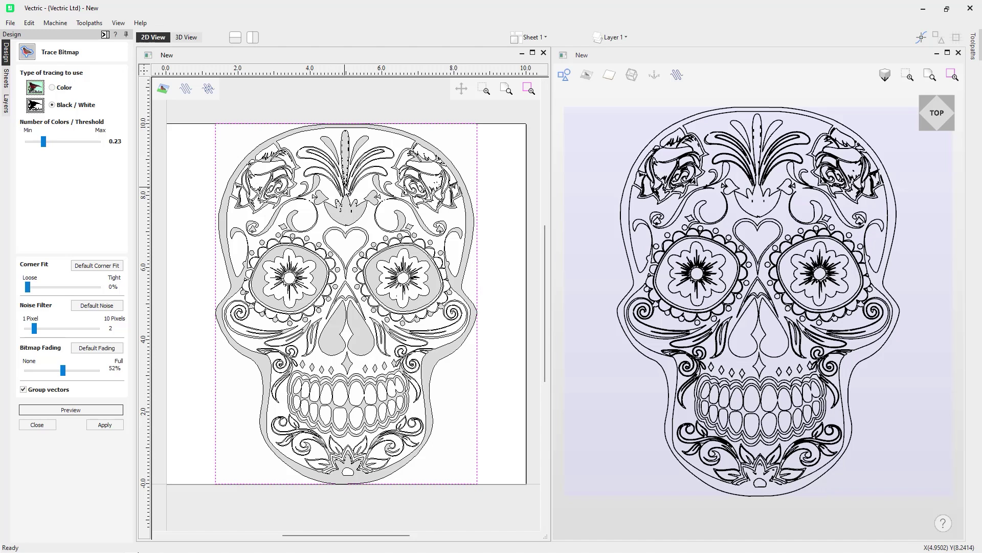
# - Zoom in on the forehead ornament to inspect the black outlines traced at threshold 0.23
pyautogui.scroll(4, 345, 134)
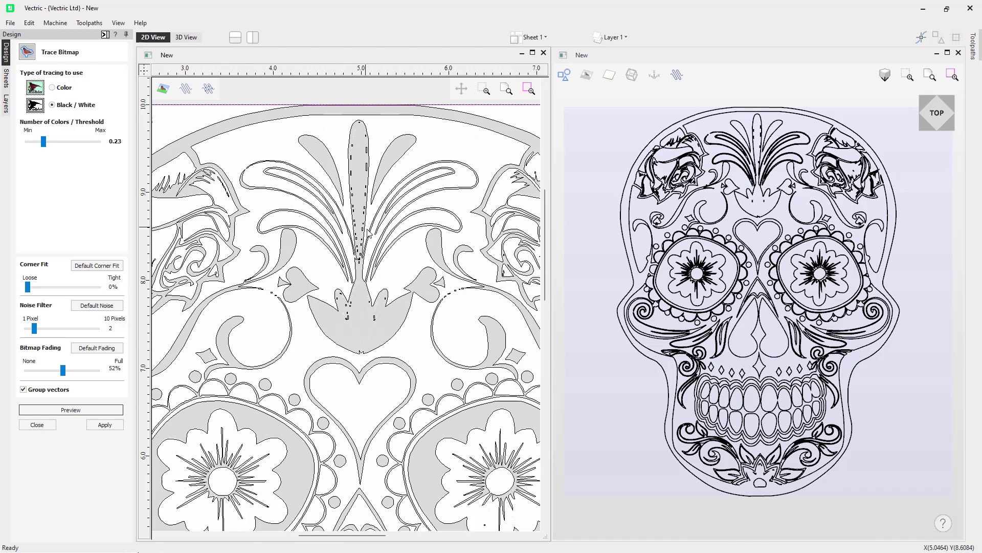
pyautogui.scroll(1, 313, 100)
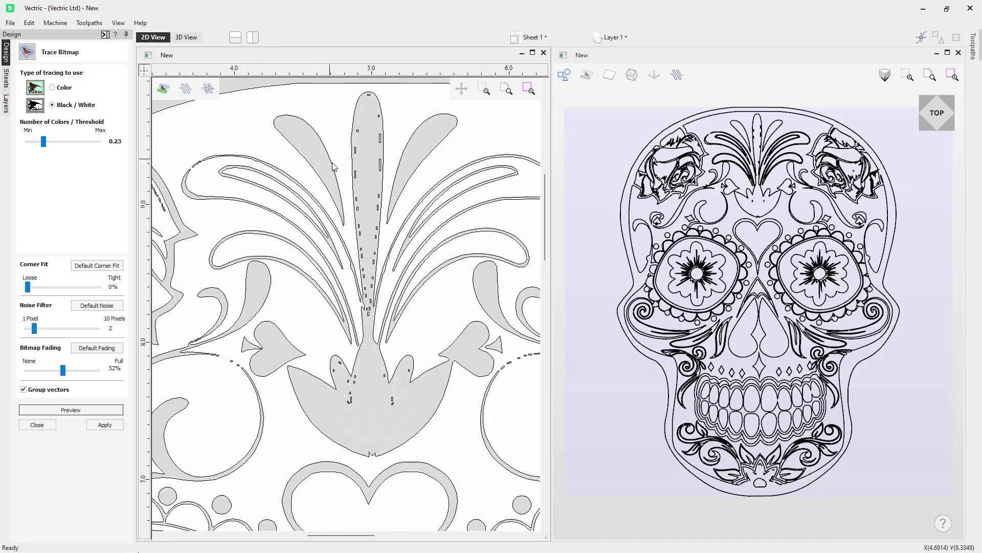
pyautogui.scroll(-1, 286, 160)
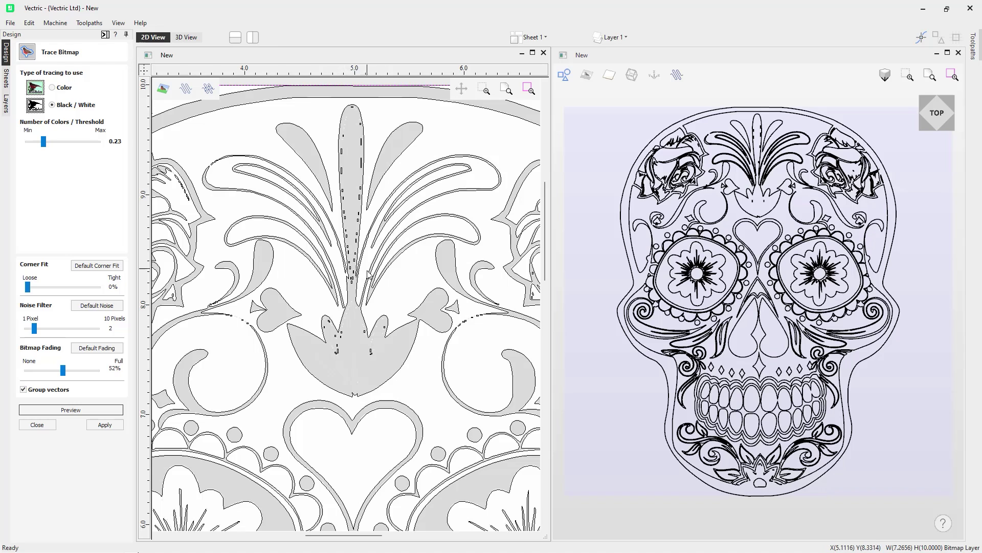
# - Preview with the noise filter at 10 pixels, try tight corner fit, then return to loose (0%)
pyautogui.moveTo(34, 328); pyautogui.dragTo(97, 328)
pyautogui.click(90, 411)
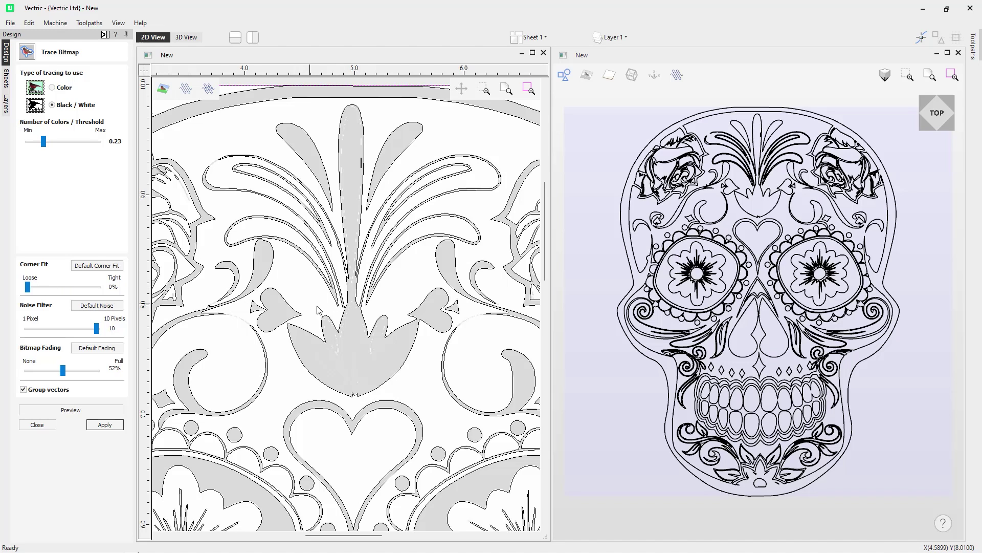
pyautogui.moveTo(31, 289); pyautogui.dragTo(98, 288)
pyautogui.click(91, 409)
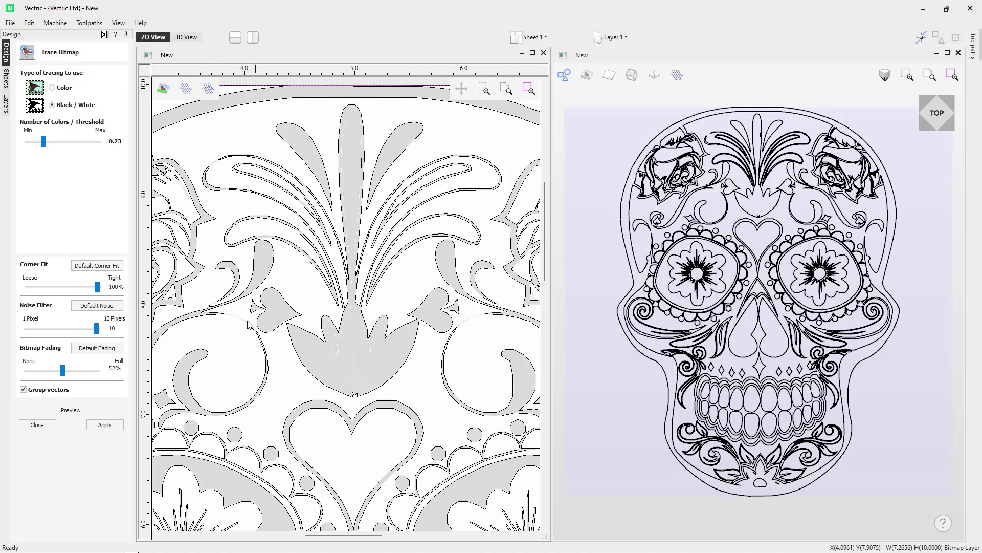
pyautogui.moveTo(102, 291); pyautogui.dragTo(19, 289)
pyautogui.click(94, 409)
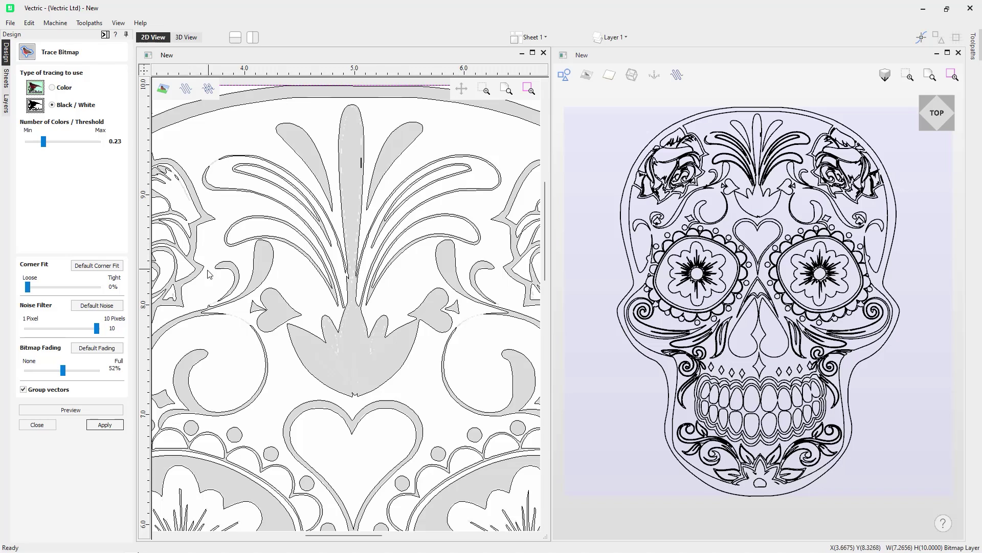
# - Apply the black-and-white skull trace as vectors, close the tracing form, and hide the bitmap
pyautogui.scroll(-3, 372, 160)
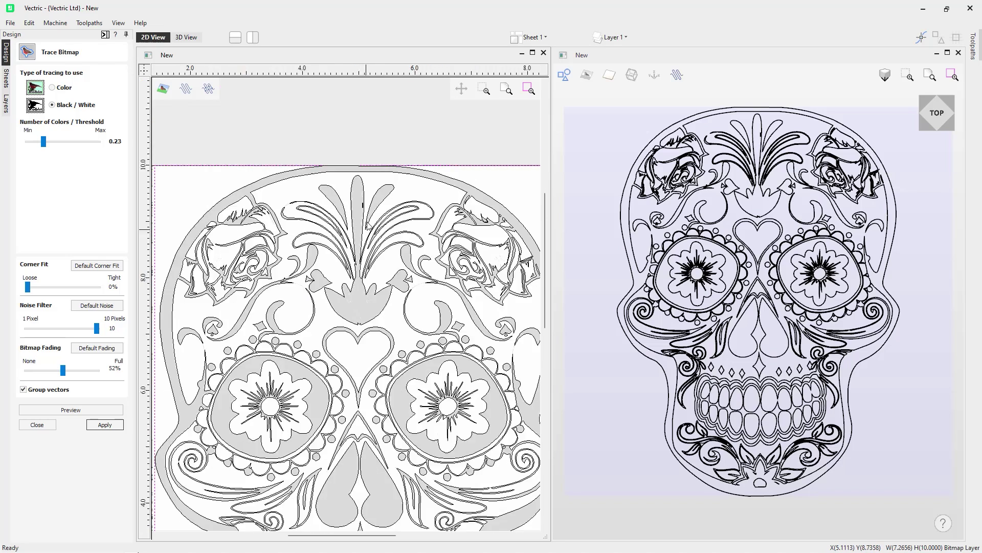
pyautogui.scroll(3, 394, 236)
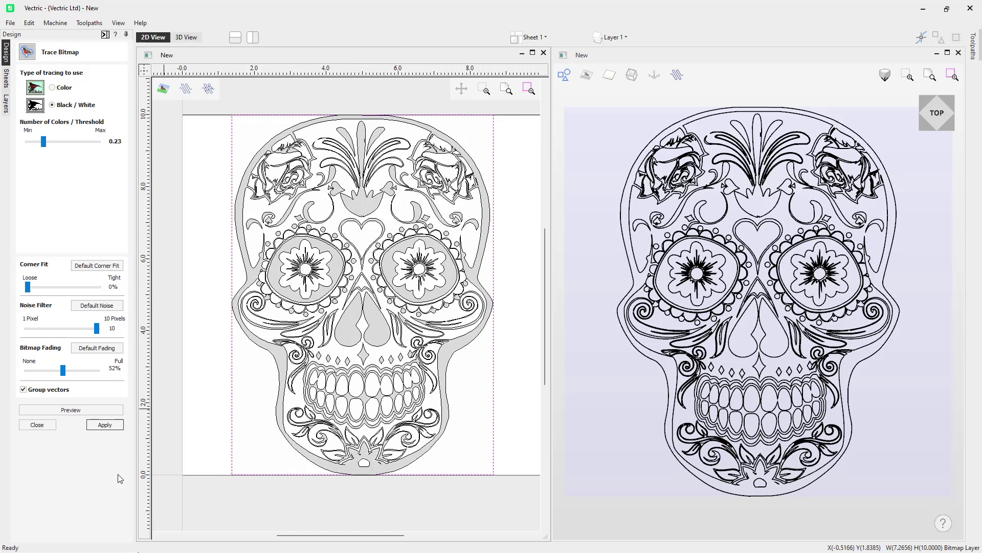
pyautogui.click(105, 425)
pyautogui.click(37, 425)
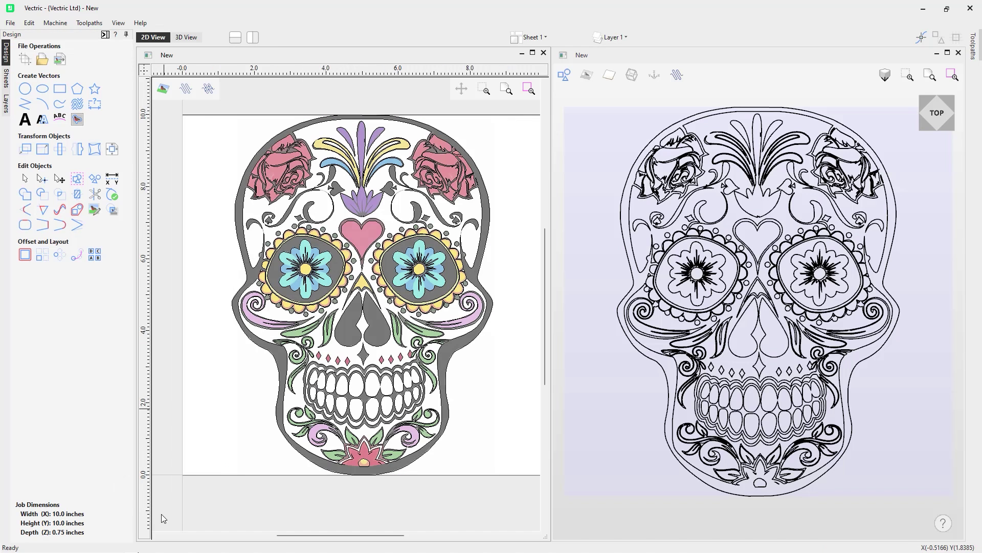
pyautogui.click(169, 89)
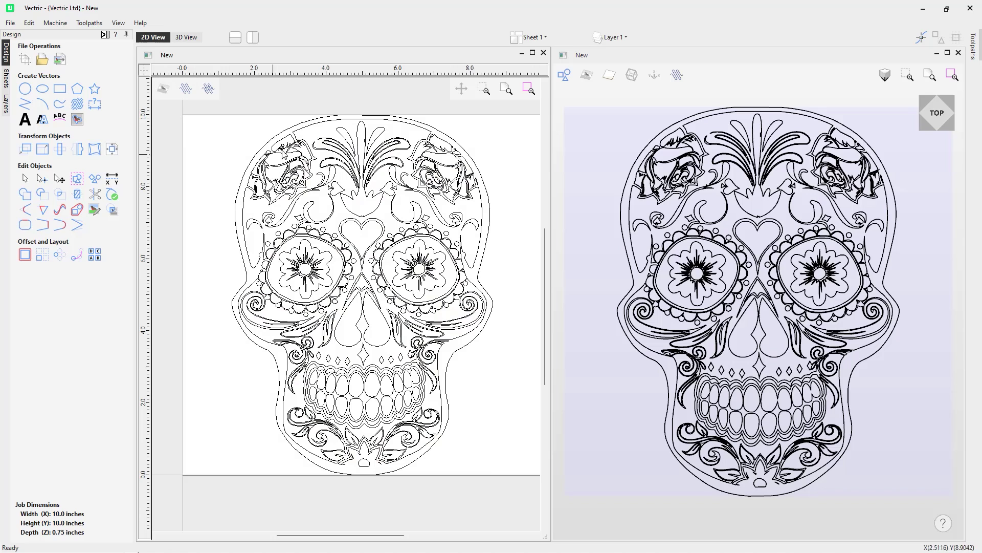